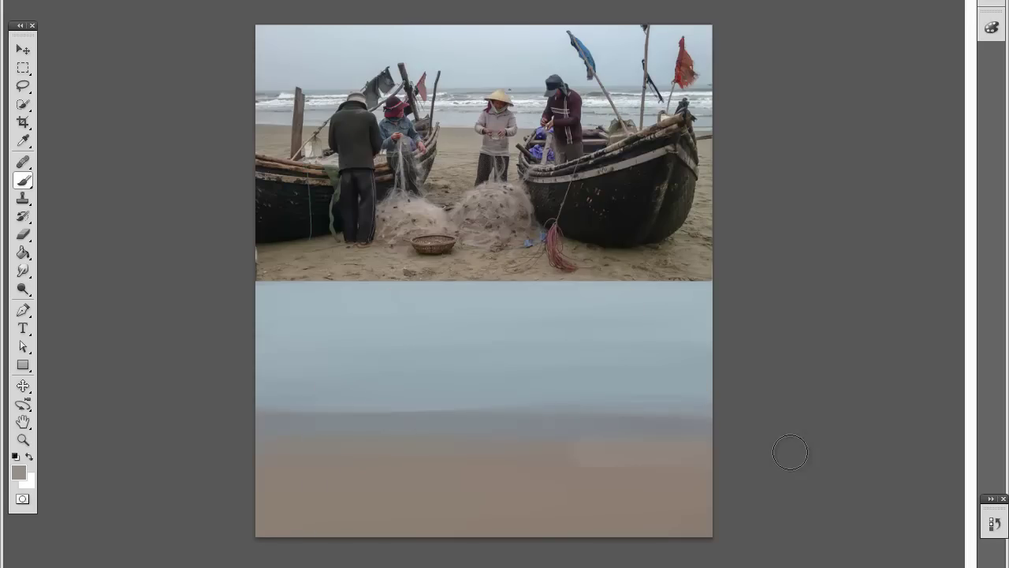
# - Zoom in and back out on the painted study to inspect the sky, horizon and sand bands
pyautogui.scroll(1, 578, 477)
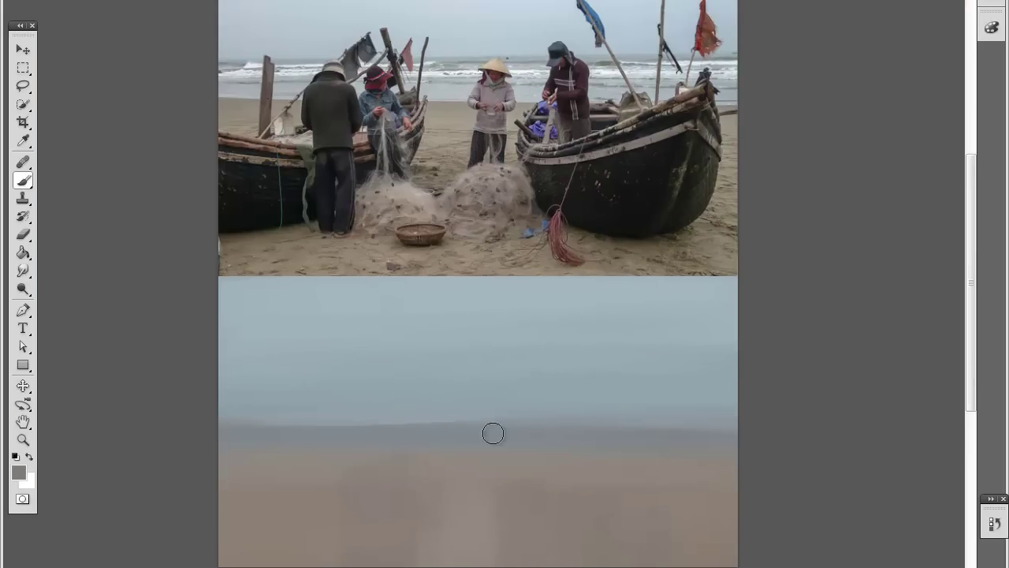
pyautogui.scroll(1, 490, 473)
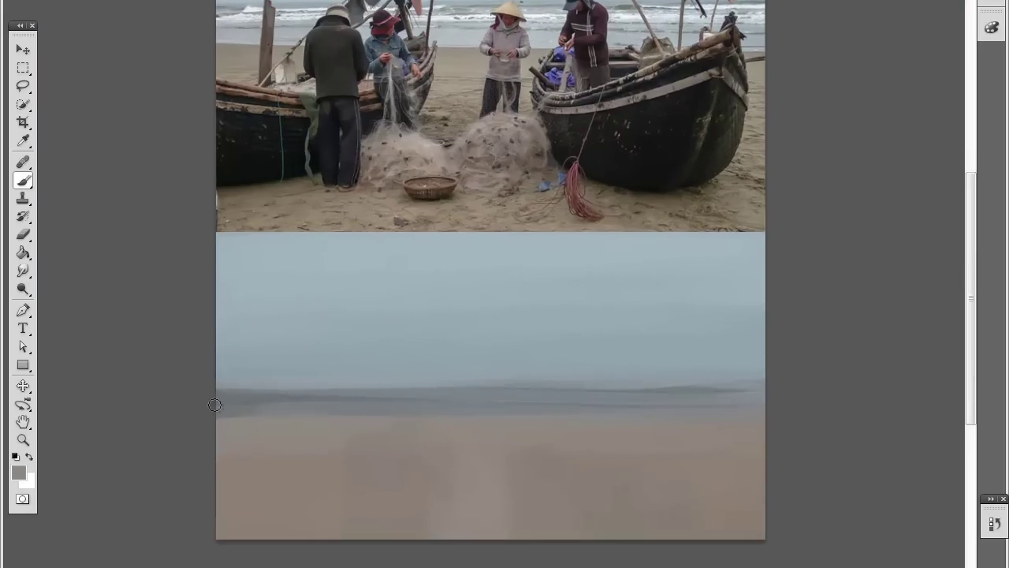
pyautogui.scroll(-1, 490, 473)
# - Block in the dark right boat, a grey horizon band and a dark figure on the left sand
pyautogui.moveTo(655, 442)
pyautogui.mouseDown()
pyautogui.moveTo(670, 480)
pyautogui.moveTo(643, 526)
pyautogui.moveTo(570, 439)
pyautogui.mouseUp()
pyautogui.keyDown('alt'); pyautogui.click(330, 440); pyautogui.keyUp('alt')
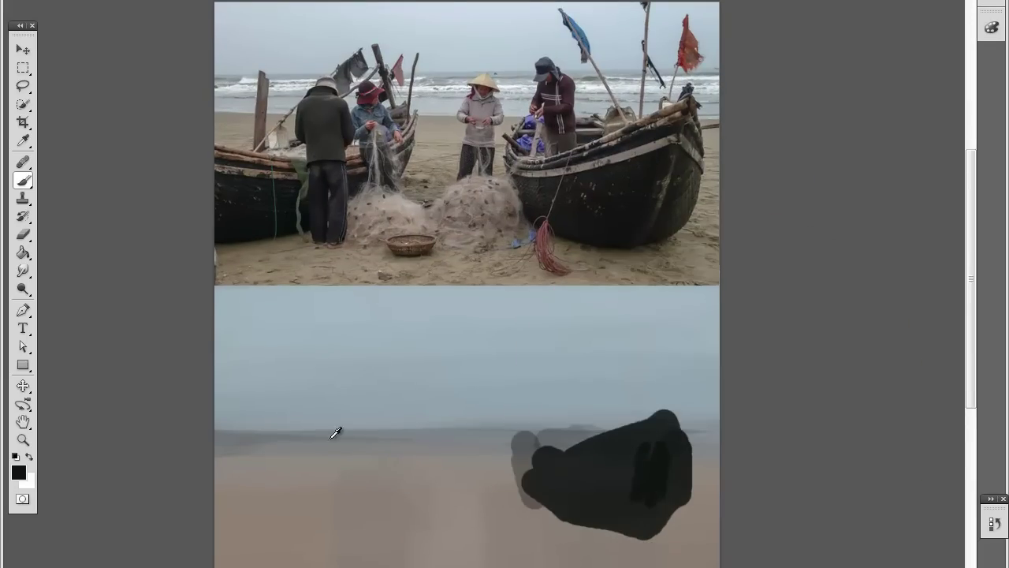
pyautogui.moveTo(228, 387); pyautogui.dragTo(618, 390)
pyautogui.keyDown('alt'); pyautogui.click(223, 389); pyautogui.keyUp('alt')
pyautogui.keyDown('alt'); pyautogui.click(608, 486); pyautogui.keyUp('alt')
pyautogui.moveTo(228, 505); pyautogui.dragTo(270, 547)
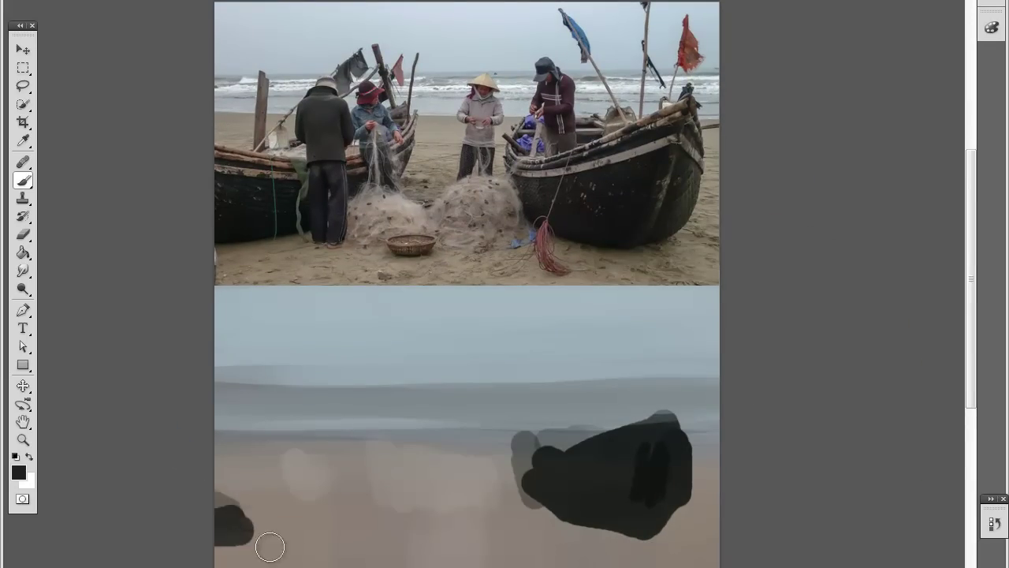
pyautogui.moveTo(237, 481); pyautogui.dragTo(207, 536)
pyautogui.scroll(-2, 207, 536)
pyautogui.scroll(2, 387, 525)
# - Paint dark fisherman figures on the left with an arm, a pole and hanging nets
pyautogui.keyDown('alt'); pyautogui.keyDown('shift'); pyautogui.rightClick(334, 512); pyautogui.keyUp('shift'); pyautogui.keyUp('alt')
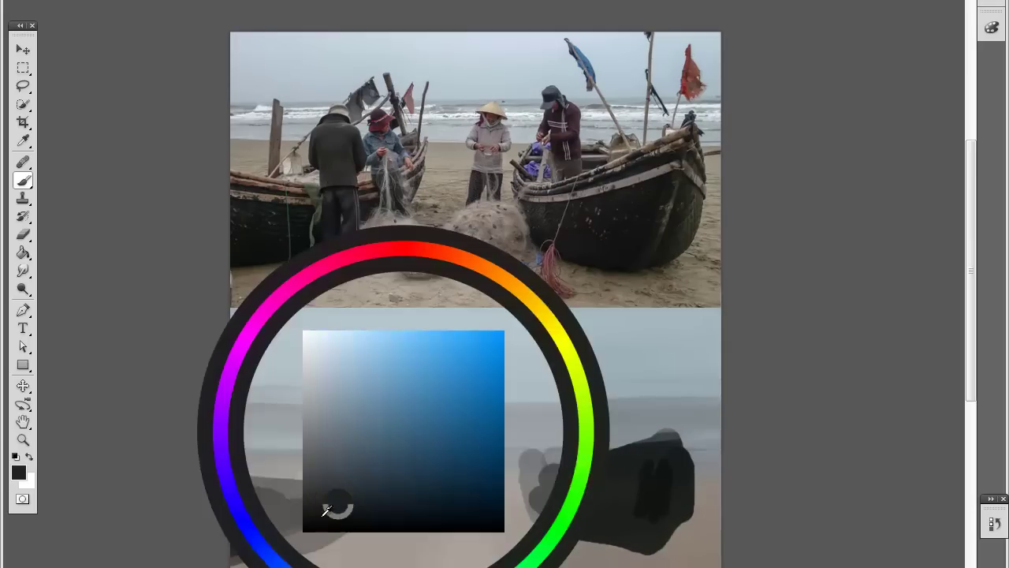
pyautogui.moveTo(323, 429)
pyautogui.mouseDown()
pyautogui.moveTo(331, 496)
pyautogui.moveTo(339, 473)
pyautogui.moveTo(371, 481)
pyautogui.mouseUp()
pyautogui.keyDown('alt'); pyautogui.keyDown('shift'); pyautogui.rightClick(360, 445); pyautogui.keyUp('shift'); pyautogui.keyUp('alt')
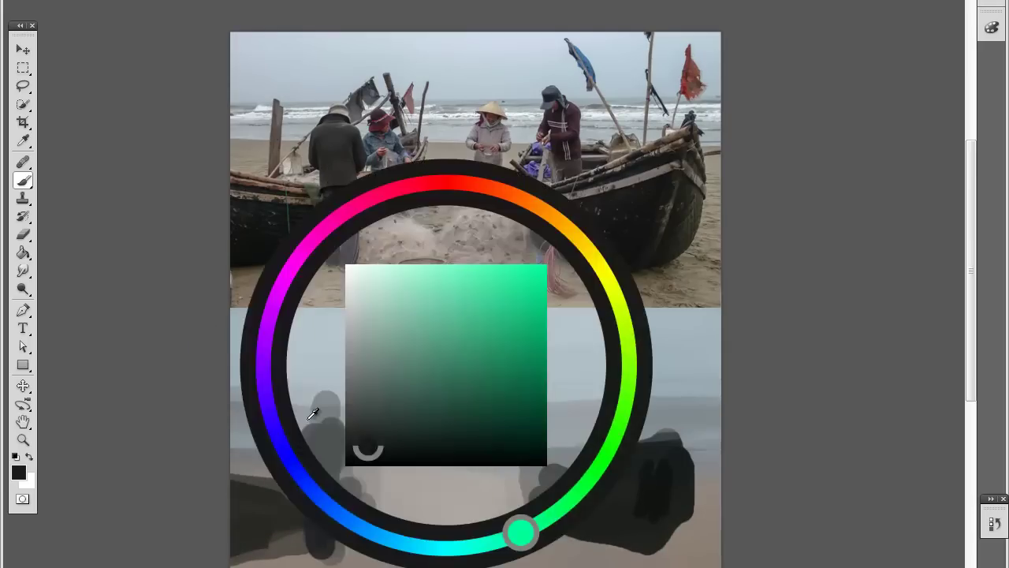
pyautogui.moveTo(339, 398); pyautogui.dragTo(373, 382)
pyautogui.moveTo(345, 430)
pyautogui.mouseDown()
pyautogui.moveTo(385, 400)
pyautogui.moveTo(392, 447)
pyautogui.mouseUp()
pyautogui.moveTo(398, 379)
pyautogui.mouseDown()
pyautogui.moveTo(408, 455)
pyautogui.moveTo(377, 524)
pyautogui.mouseUp()
pyautogui.moveTo(402, 473); pyautogui.dragTo(339, 540)
# - Brush lighter grey-brown and beige strokes along the right boat and across the sand
pyautogui.keyDown('alt'); pyautogui.keyDown('shift'); pyautogui.rightClick(599, 537); pyautogui.keyUp('shift'); pyautogui.keyUp('alt')
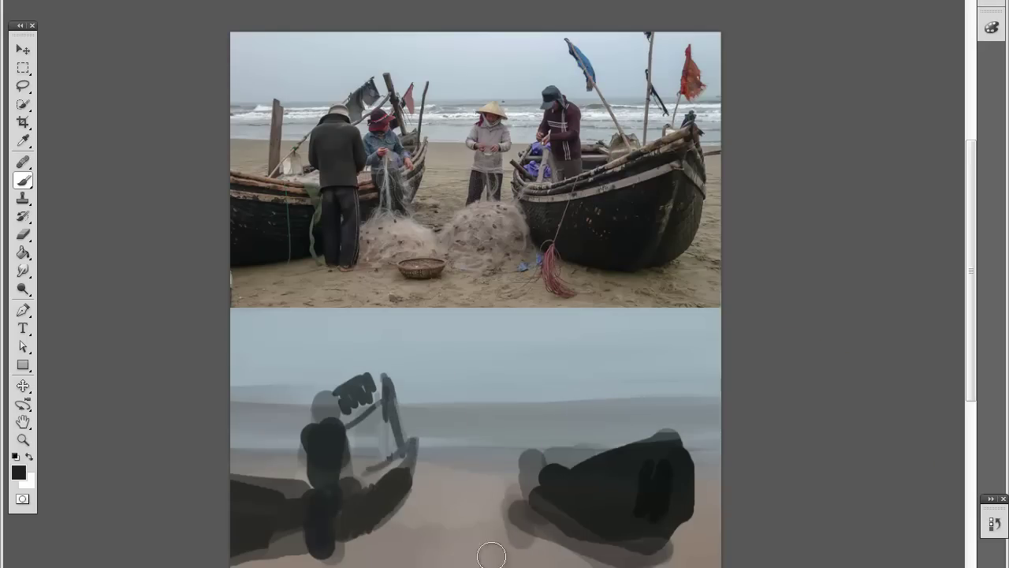
pyautogui.moveTo(512, 505); pyautogui.dragTo(678, 544)
pyautogui.keyDown('alt'); pyautogui.keyDown('shift'); pyautogui.rightClick(726, 487); pyautogui.keyUp('shift'); pyautogui.keyUp('alt')
pyautogui.moveTo(706, 477); pyautogui.dragTo(714, 552)
pyautogui.moveTo(236, 457); pyautogui.dragTo(269, 481)
pyautogui.moveTo(441, 469); pyautogui.dragTo(473, 496)
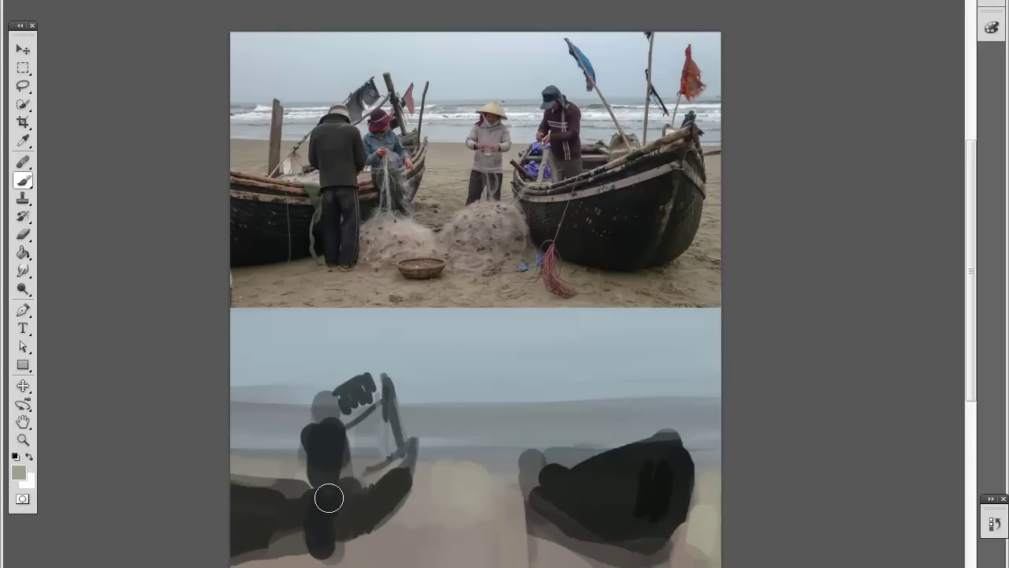
pyautogui.keyDown('alt'); pyautogui.keyDown('shift'); pyautogui.rightClick(433, 505); pyautogui.keyUp('shift'); pyautogui.keyUp('alt')
pyautogui.moveTo(326, 491)
pyautogui.mouseDown()
pyautogui.moveTo(473, 552)
pyautogui.moveTo(421, 517)
pyautogui.mouseUp()
# - Add a grey standing figure mid-beach, a dark figure by the right boat, and lighten the left fisherman
pyautogui.keyDown('alt'); pyautogui.keyDown('shift'); pyautogui.rightClick(583, 513); pyautogui.keyUp('shift'); pyautogui.keyUp('alt')
pyautogui.moveTo(489, 481); pyautogui.dragTo(505, 410)
pyautogui.moveTo(484, 473)
pyautogui.mouseDown()
pyautogui.moveTo(493, 513)
pyautogui.moveTo(470, 521)
pyautogui.mouseUp()
pyautogui.keyDown('alt'); pyautogui.keyDown('shift'); pyautogui.rightClick(584, 451); pyautogui.keyUp('shift'); pyautogui.keyUp('alt')
pyautogui.moveTo(564, 457)
pyautogui.mouseDown()
pyautogui.moveTo(552, 390)
pyautogui.moveTo(553, 407)
pyautogui.mouseUp()
pyautogui.keyDown('alt'); pyautogui.keyDown('shift'); pyautogui.rightClick(382, 433); pyautogui.keyUp('shift'); pyautogui.keyUp('alt')
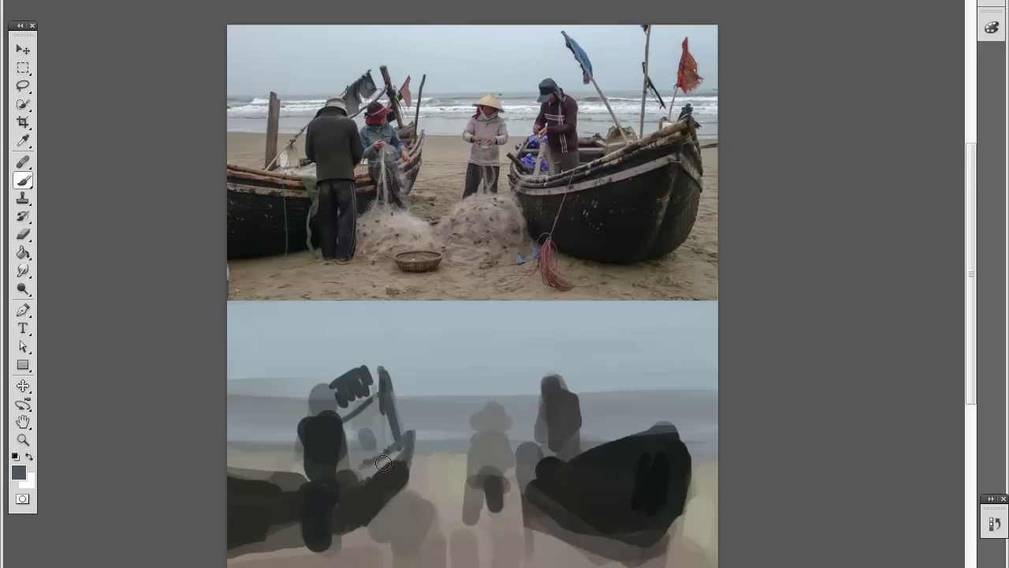
pyautogui.moveTo(369, 453)
pyautogui.mouseDown()
pyautogui.moveTo(368, 512)
pyautogui.moveTo(387, 552)
pyautogui.mouseUp()
# - Darken the boat hull with dark brown, add a reddish accent, and deepen bottom-left strokes
pyautogui.keyDown('alt'); pyautogui.keyDown('shift'); pyautogui.rightClick(358, 502); pyautogui.keyUp('shift'); pyautogui.keyUp('alt')
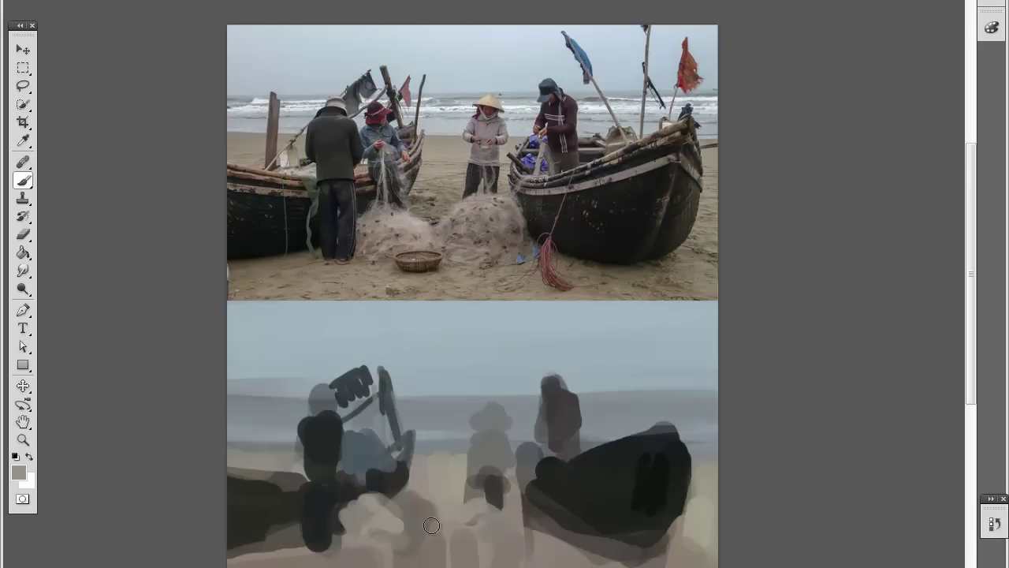
pyautogui.keyDown('alt'); pyautogui.click(512, 509); pyautogui.keyUp('alt')
pyautogui.moveTo(393, 439); pyautogui.dragTo(358, 418)
pyautogui.keyDown('alt'); pyautogui.click(371, 473); pyautogui.keyUp('alt')
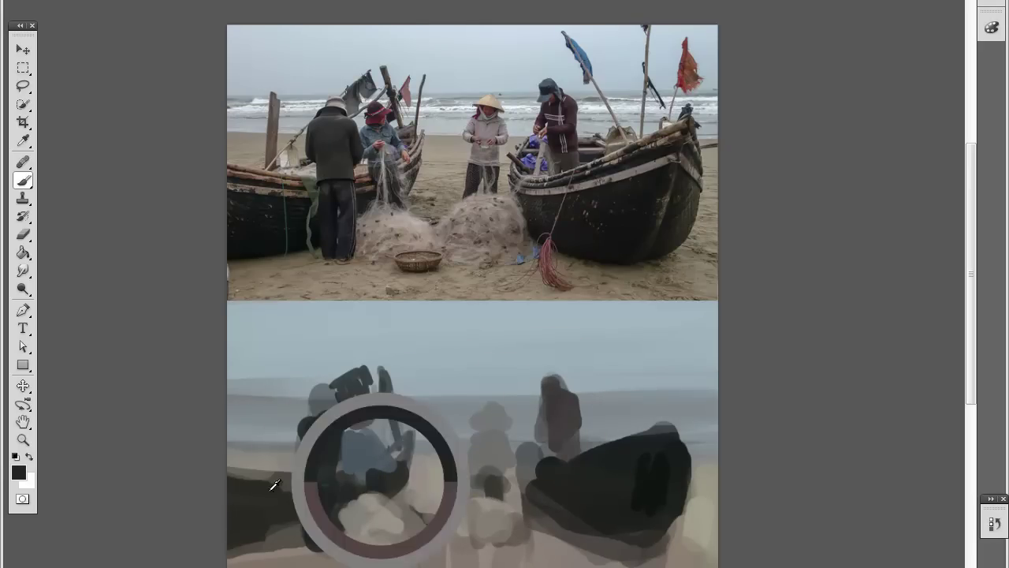
pyautogui.moveTo(642, 489); pyautogui.dragTo(600, 536)
pyautogui.moveTo(293, 534); pyautogui.dragTo(236, 513)
# - Paint two dark masts, a diagonal pole and a flag shape above the right boat
pyautogui.scroll(2, 435, 560)
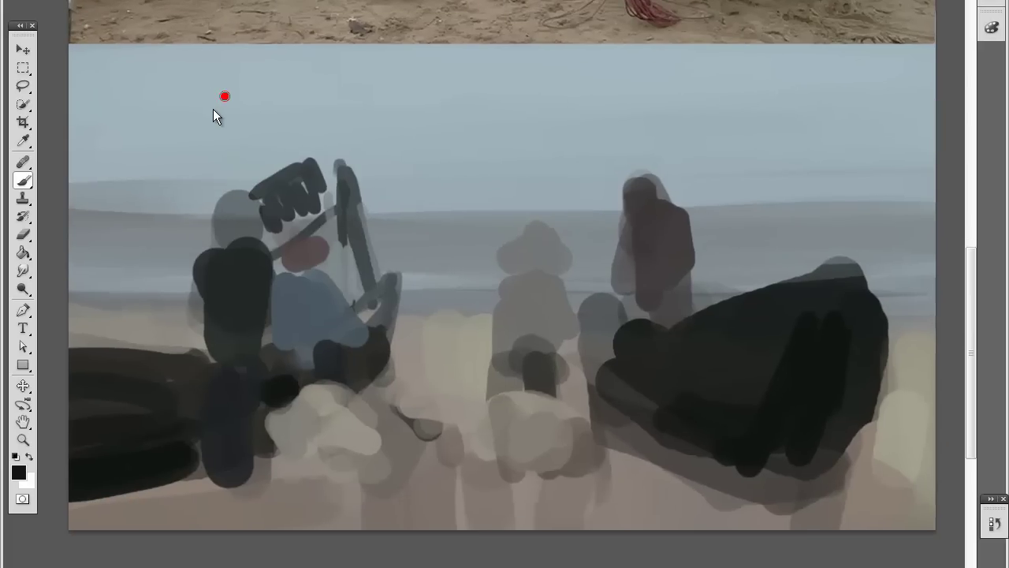
pyautogui.scroll(-2, 514, 408)
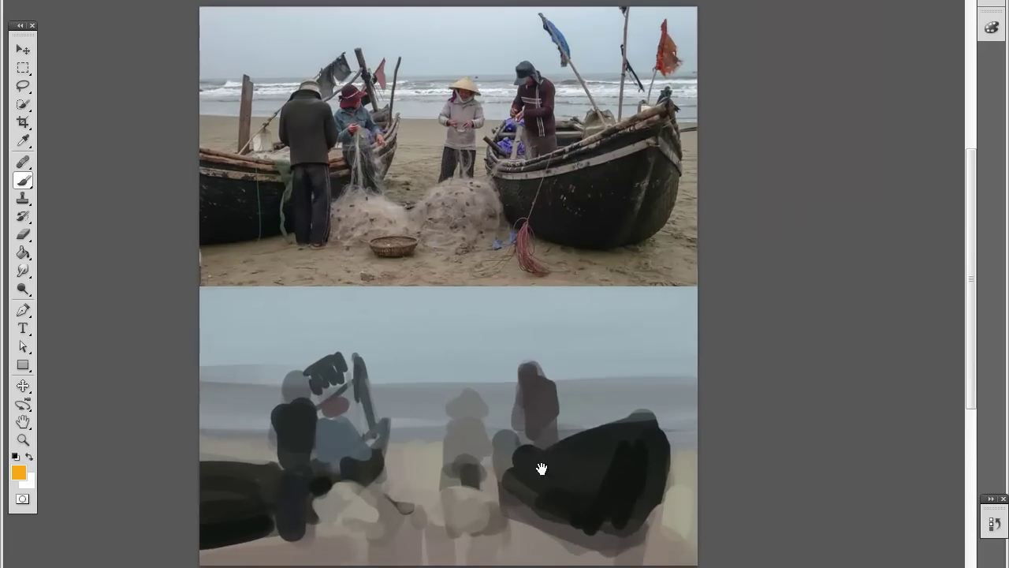
pyautogui.moveTo(626, 418); pyautogui.dragTo(652, 288)
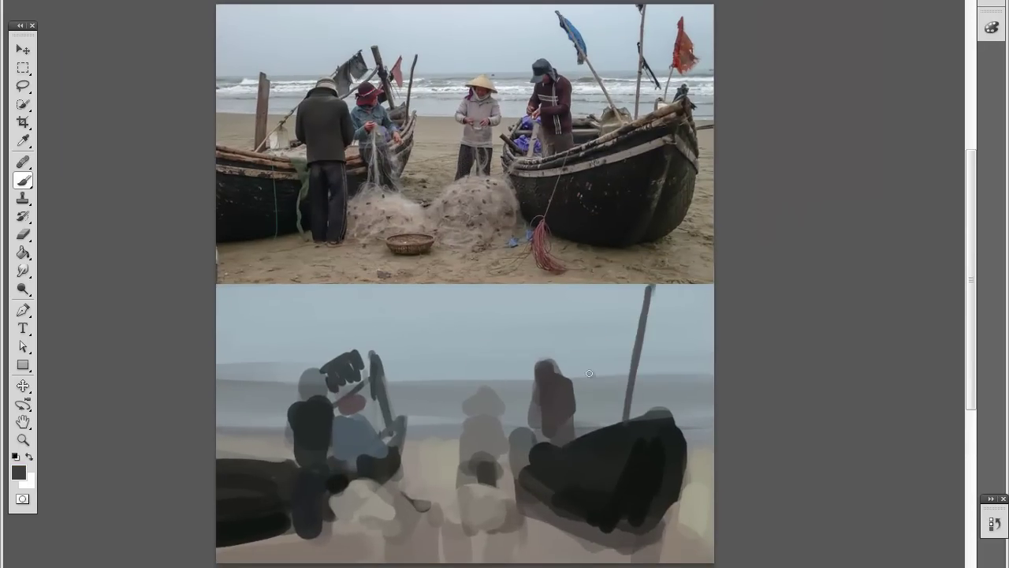
pyautogui.moveTo(607, 422); pyautogui.dragTo(570, 325)
pyautogui.moveTo(658, 414); pyautogui.dragTo(678, 331)
pyautogui.moveTo(675, 331)
pyautogui.mouseDown()
pyautogui.moveTo(688, 388)
pyautogui.moveTo(593, 440)
pyautogui.mouseUp()
# - Darken the right boat's hull edges and tip in black, and paint the red flag on the mast
pyautogui.keyDown('alt'); pyautogui.click(661, 447); pyautogui.keyUp('alt')
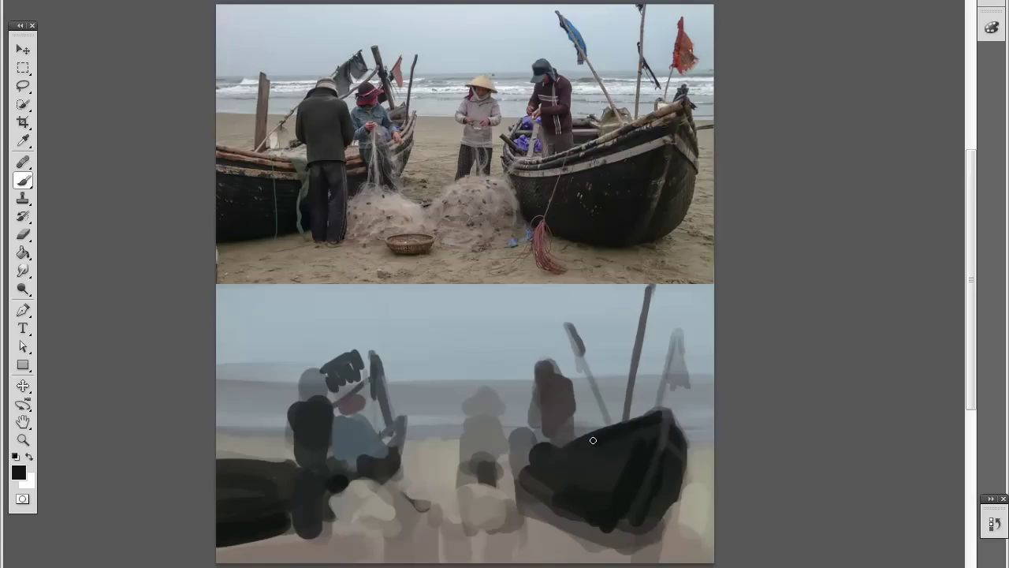
pyautogui.moveTo(667, 413); pyautogui.dragTo(616, 526)
pyautogui.moveTo(522, 464); pyautogui.dragTo(514, 449)
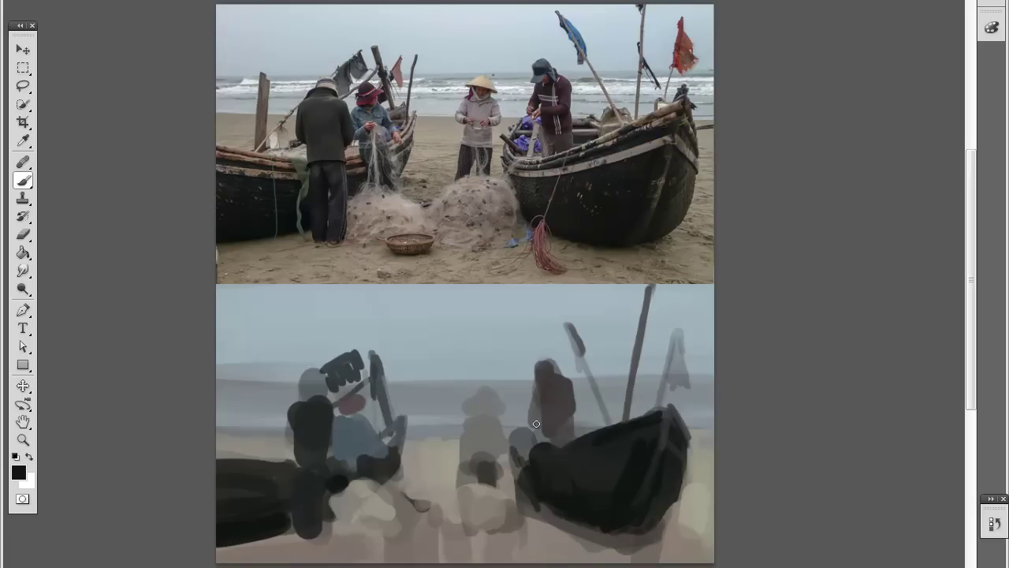
pyautogui.keyDown('alt'); pyautogui.click(529, 445); pyautogui.keyUp('alt')
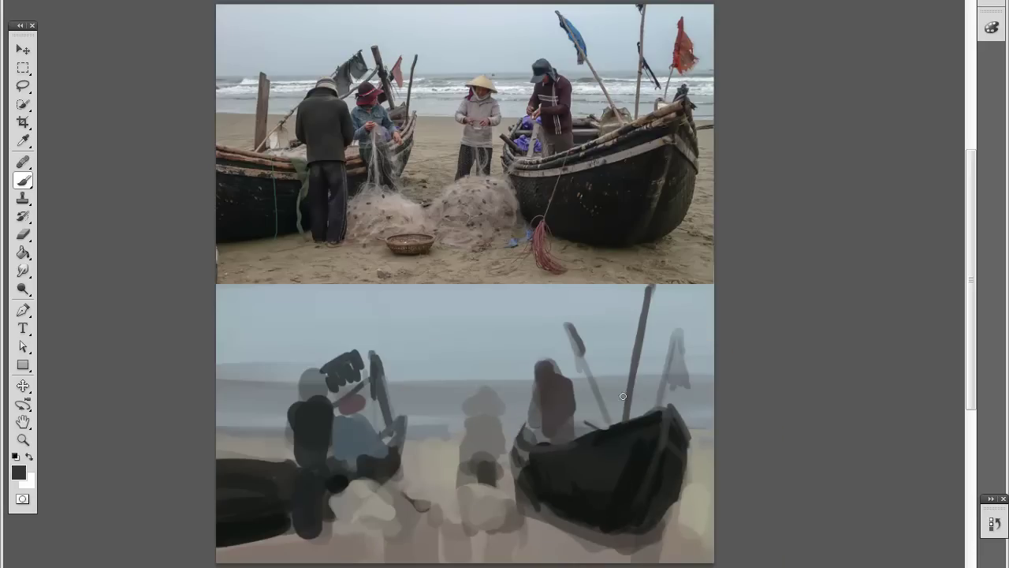
pyautogui.moveTo(631, 417); pyautogui.dragTo(670, 398)
pyautogui.moveTo(678, 335); pyautogui.dragTo(667, 388)
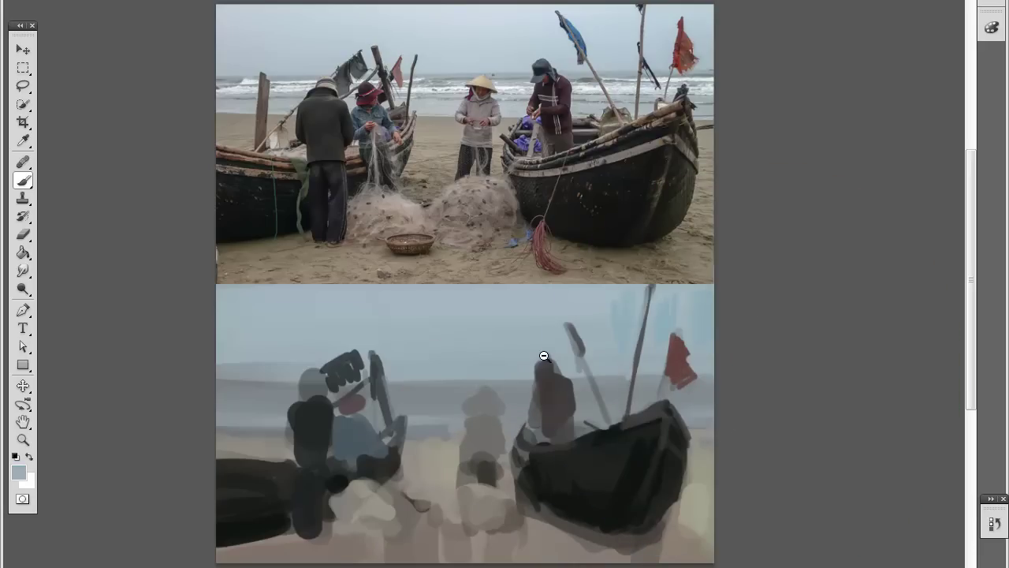
# - Brush light highlight strokes across the left and right boats
pyautogui.scroll(-2, 544, 356)
pyautogui.keyDown('alt'); pyautogui.click(316, 517); pyautogui.keyUp('alt')
pyautogui.scroll(2, 541, 473)
pyautogui.keyDown('alt'); pyautogui.keyDown('shift'); pyautogui.rightClick(290, 467); pyautogui.keyUp('shift'); pyautogui.keyUp('alt')
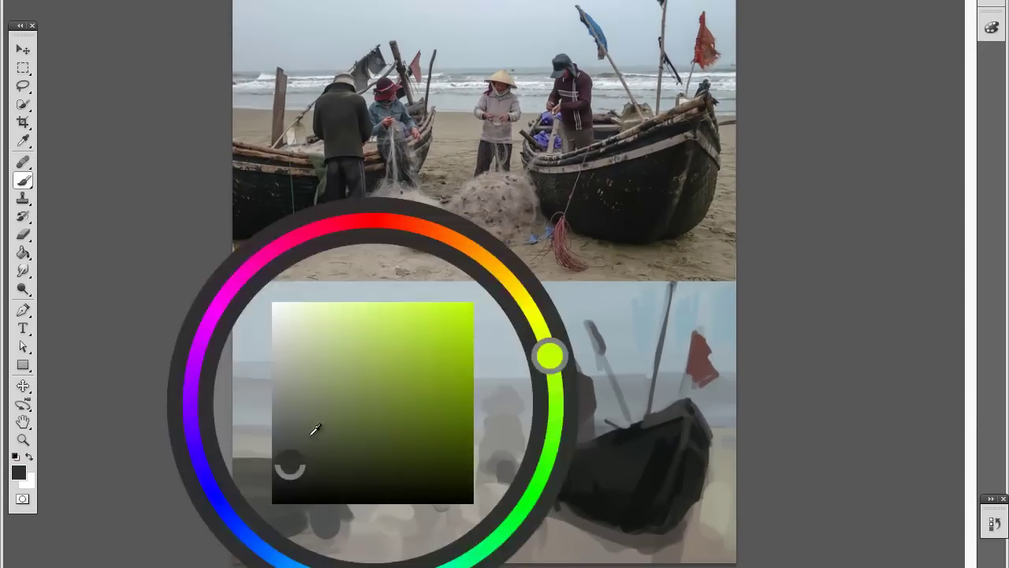
pyautogui.keyDown('alt'); pyautogui.keyDown('shift'); pyautogui.rightClick(282, 458); pyautogui.keyUp('shift'); pyautogui.keyUp('alt')
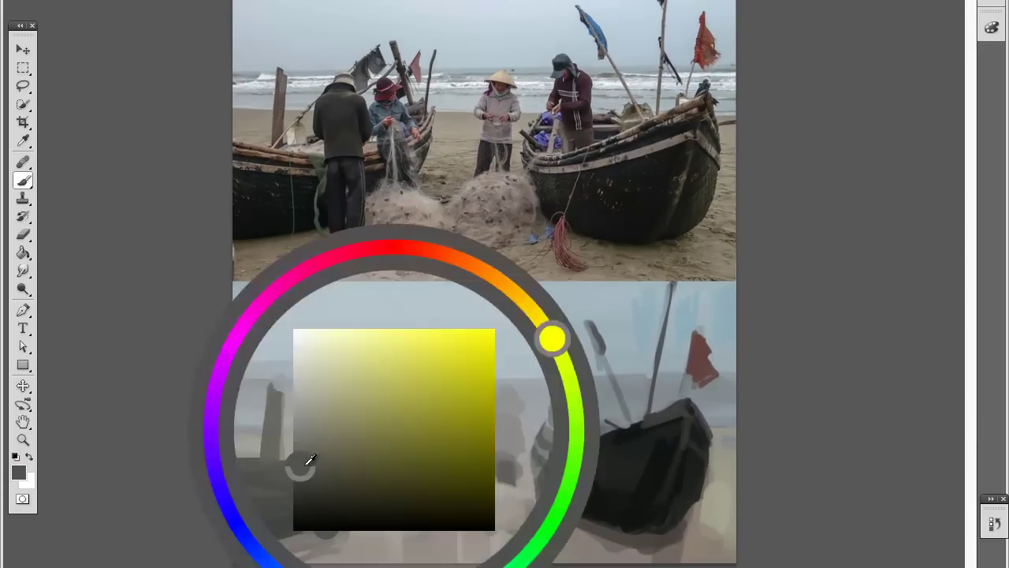
pyautogui.moveTo(315, 465); pyautogui.dragTo(241, 480)
pyautogui.moveTo(544, 451); pyautogui.dragTo(694, 432)
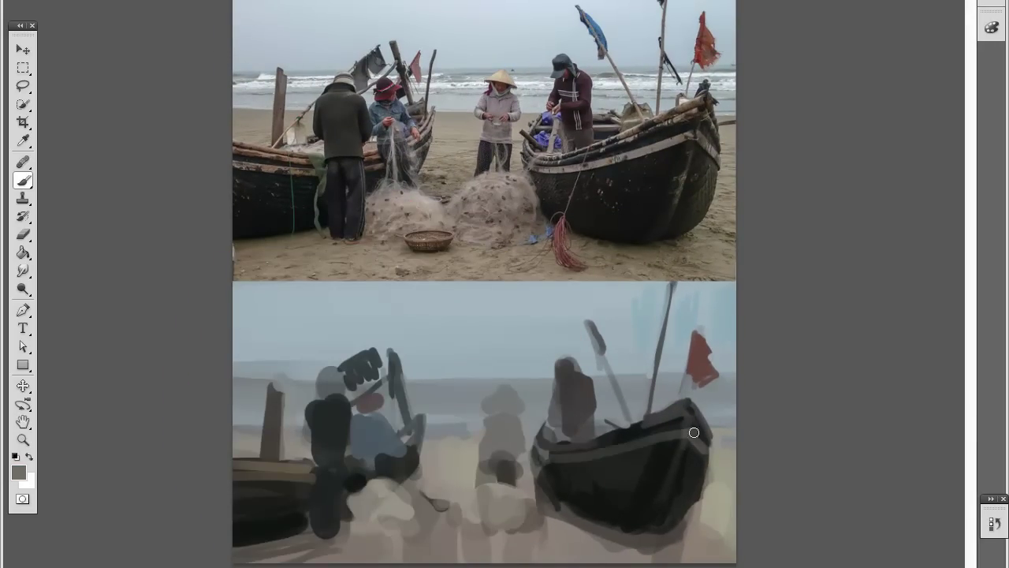
# - Paint the dark conical hat and deepen the dark shapes and grey strokes on the beach
pyautogui.keyDown('alt'); pyautogui.keyDown('shift'); pyautogui.rightClick(387, 402); pyautogui.keyUp('shift'); pyautogui.keyUp('alt')
pyautogui.moveTo(371, 361); pyautogui.dragTo(346, 371)
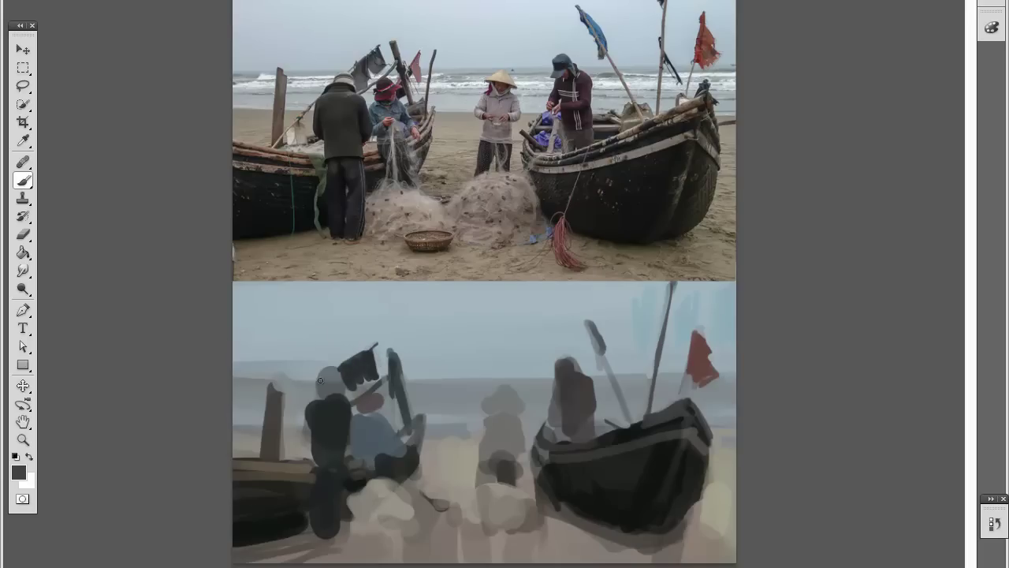
pyautogui.keyDown('alt'); pyautogui.keyDown('shift'); pyautogui.rightClick(510, 461); pyautogui.keyUp('shift'); pyautogui.keyUp('alt')
pyautogui.moveTo(512, 471); pyautogui.dragTo(479, 474)
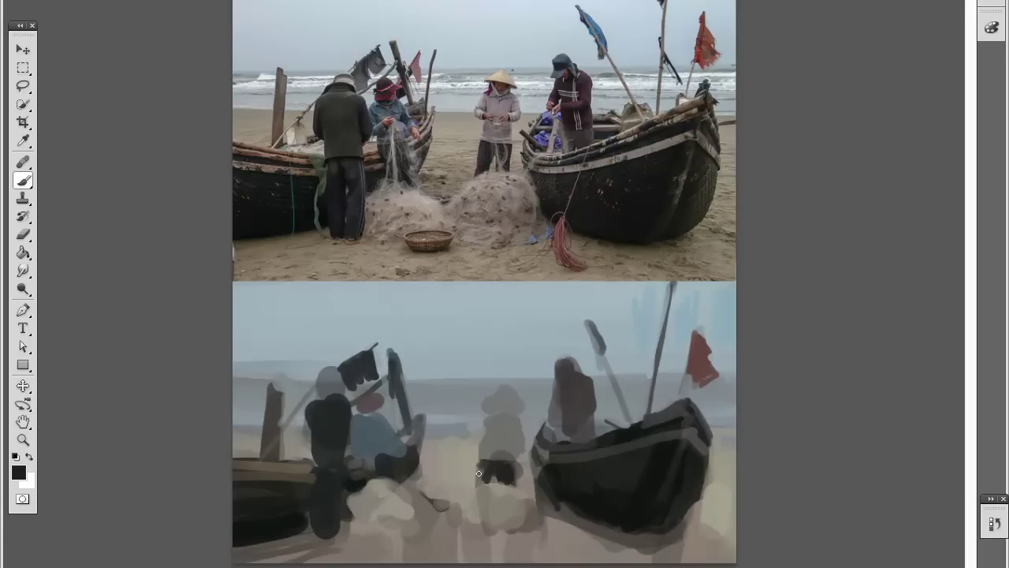
pyautogui.keyDown('alt'); pyautogui.click(511, 508); pyautogui.keyUp('alt')
pyautogui.moveTo(511, 521); pyautogui.dragTo(427, 487)
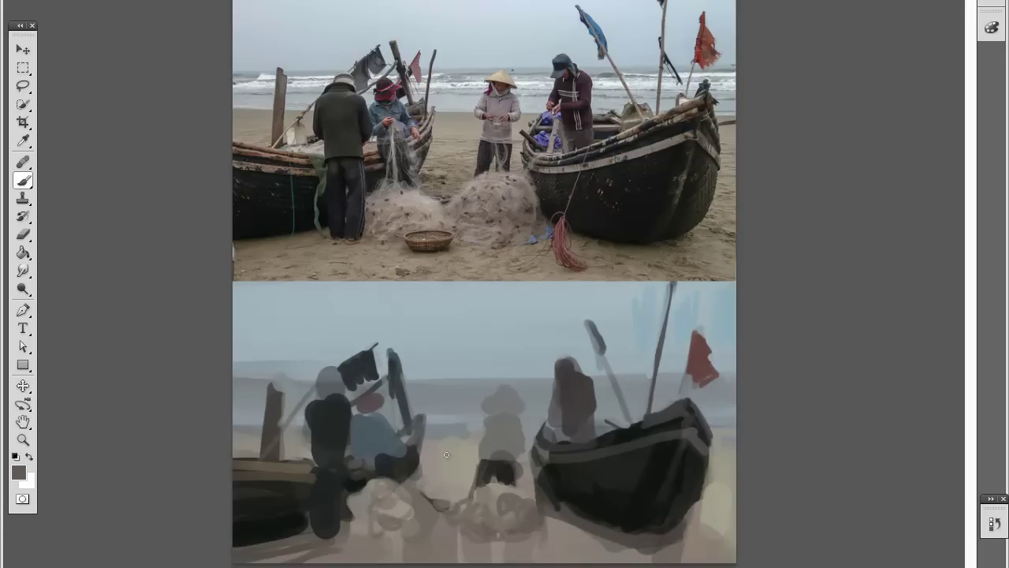
# - Add light blue-grey strokes near the horizon and darken the figure beside the right boat
pyautogui.keyDown('alt'); pyautogui.keyDown('shift'); pyautogui.rightClick(247, 425); pyautogui.keyUp('shift'); pyautogui.keyUp('alt')
pyautogui.keyDown('alt'); pyautogui.keyDown('shift'); pyautogui.rightClick(447, 410); pyautogui.keyUp('shift'); pyautogui.keyUp('alt')
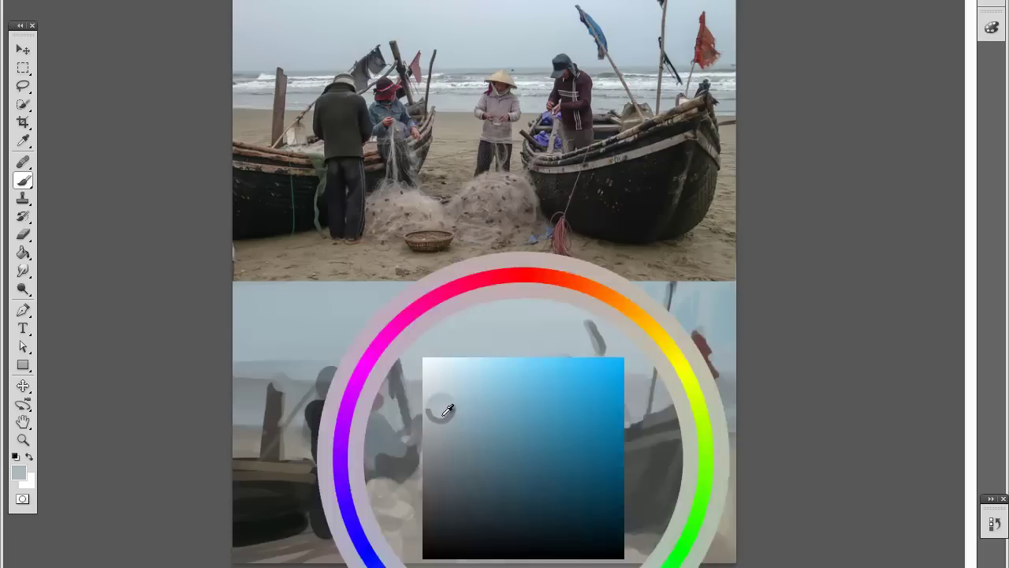
pyautogui.moveTo(429, 422); pyautogui.dragTo(548, 394)
pyautogui.keyDown('alt'); pyautogui.click(389, 408); pyautogui.keyUp('alt')
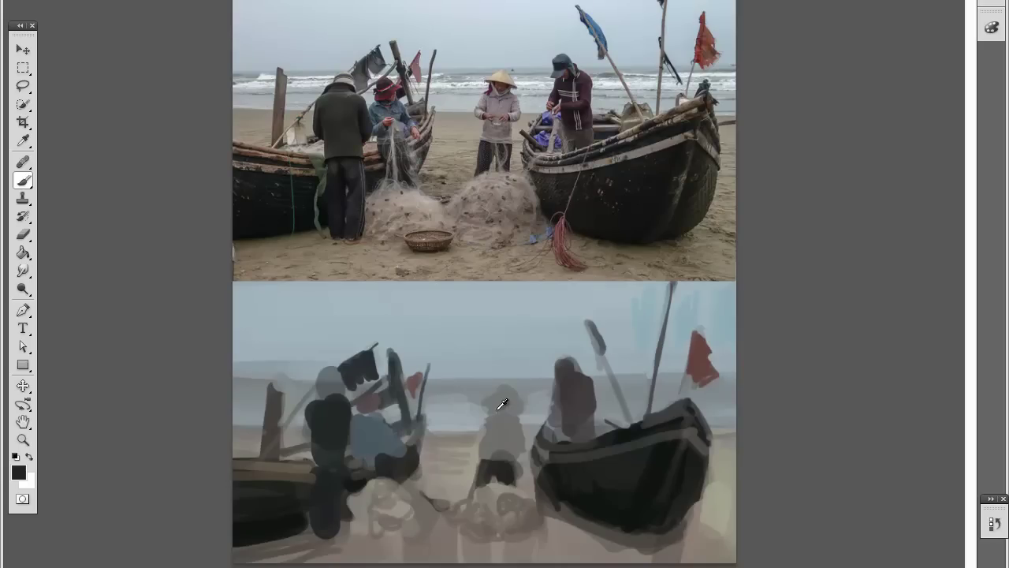
pyautogui.keyDown('alt'); pyautogui.keyDown('shift'); pyautogui.rightClick(515, 377); pyautogui.keyUp('shift'); pyautogui.keyUp('alt')
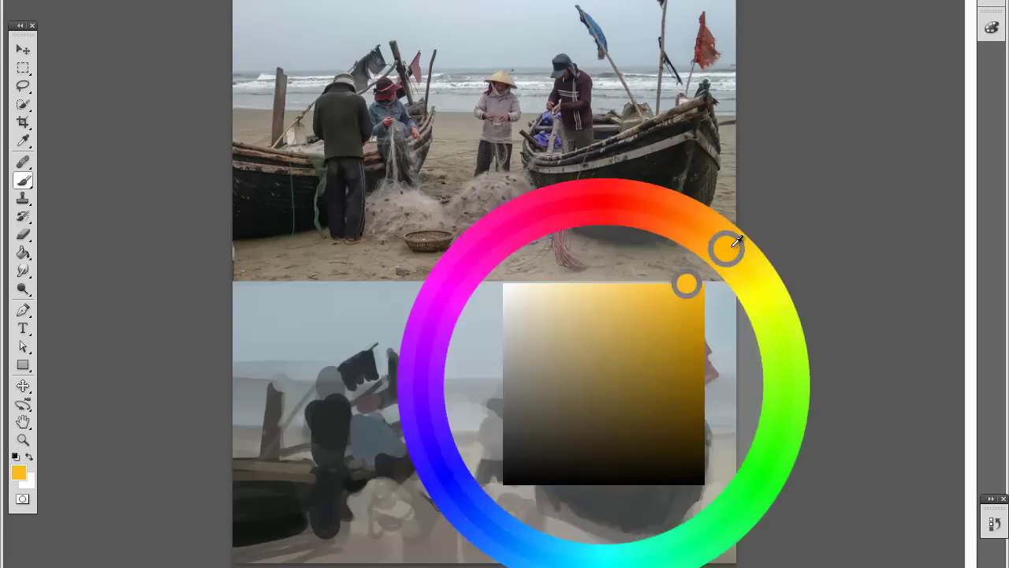
pyautogui.moveTo(574, 411); pyautogui.dragTo(580, 414)
pyautogui.keyDown('alt'); pyautogui.click(579, 414); pyautogui.keyUp('alt')
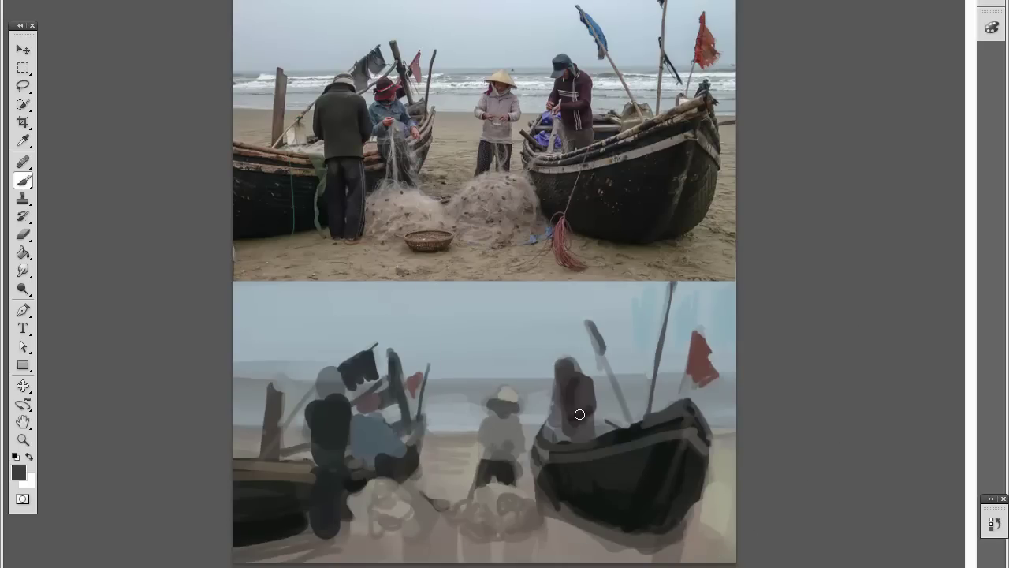
pyautogui.keyDown('alt'); pyautogui.click(568, 367); pyautogui.keyUp('alt')
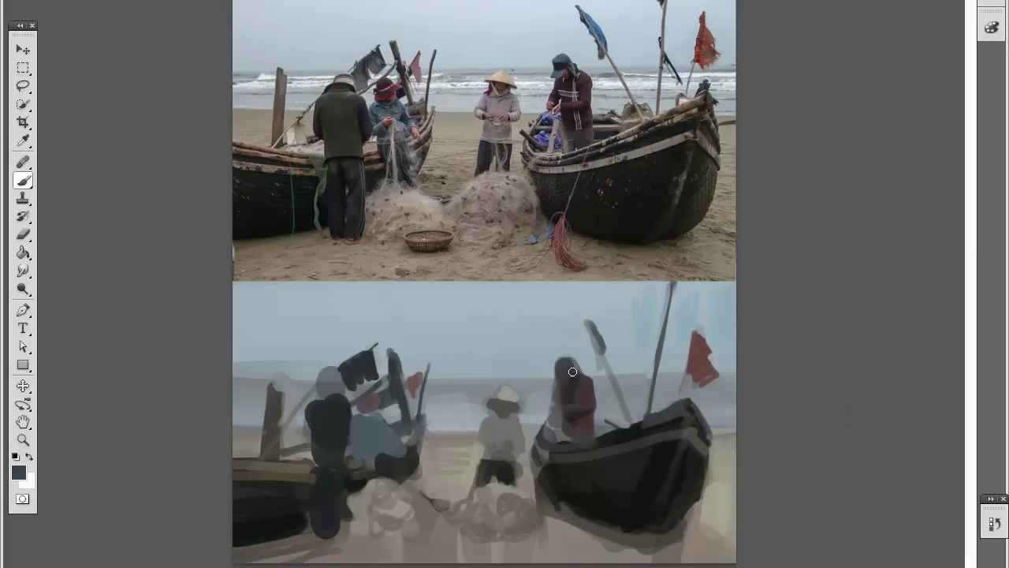
pyautogui.keyDown('alt'); pyautogui.keyDown('shift'); pyautogui.rightClick(584, 465); pyautogui.keyUp('shift'); pyautogui.keyUp('alt')
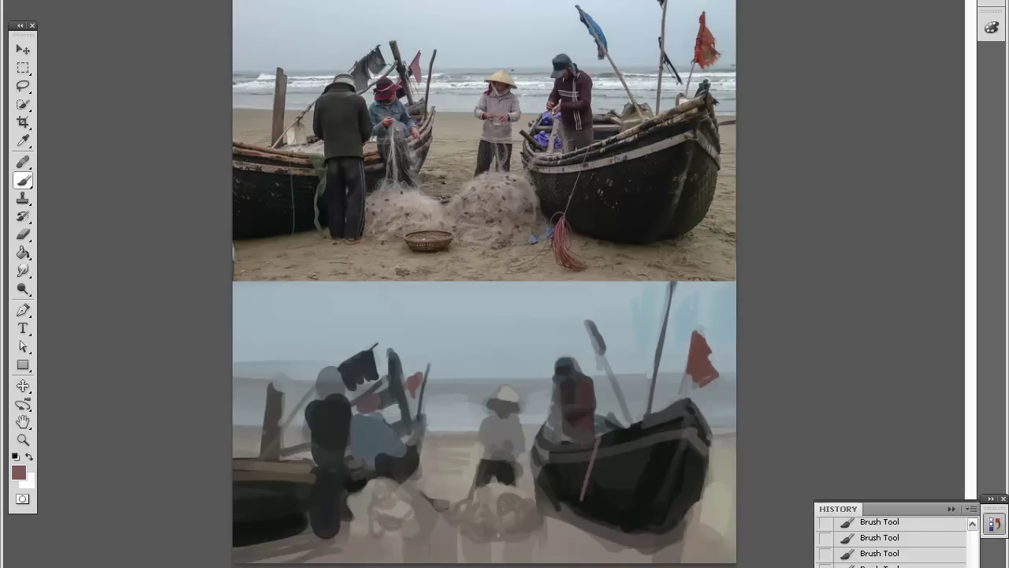
# - Sample brown and grey colours, then marquee-select a box around the hat-wearing figure
pyautogui.keyDown('alt'); pyautogui.keyDown('shift'); pyautogui.rightClick(575, 529); pyautogui.keyUp('shift'); pyautogui.keyUp('alt')
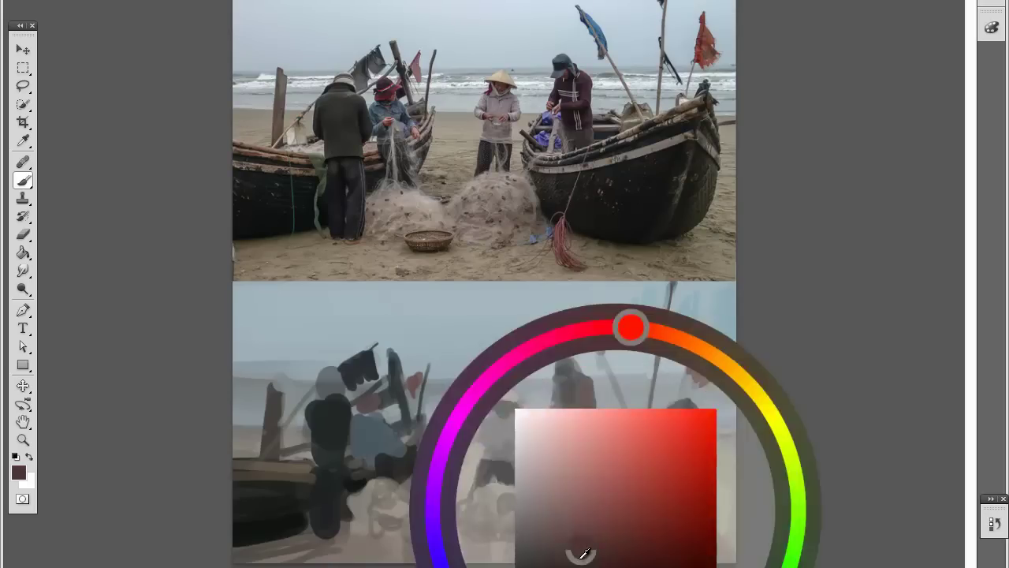
pyautogui.keyDown('alt'); pyautogui.click(371, 430); pyautogui.keyUp('alt')
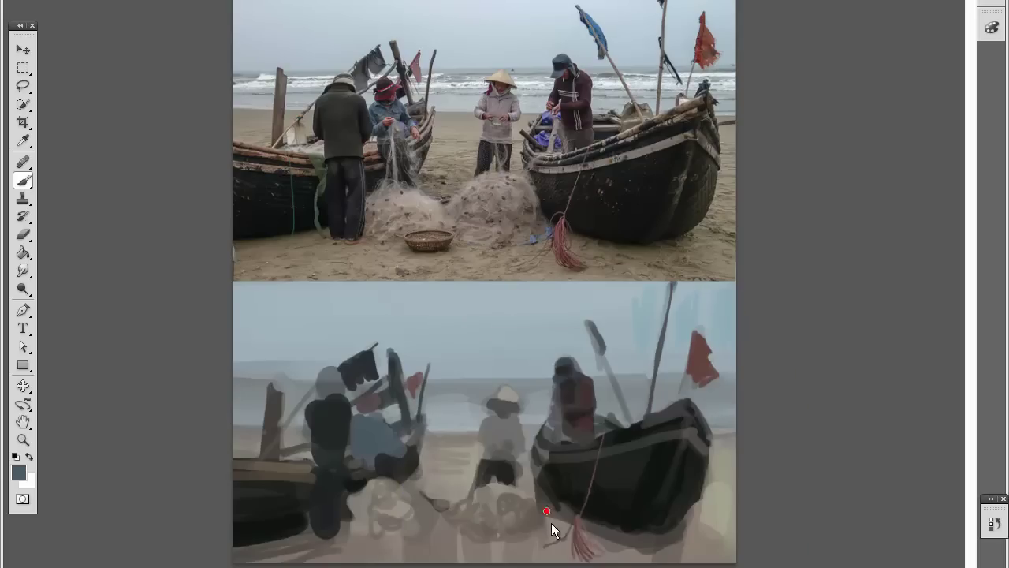
pyautogui.keyDown('alt'); pyautogui.click(502, 484); pyautogui.keyUp('alt')
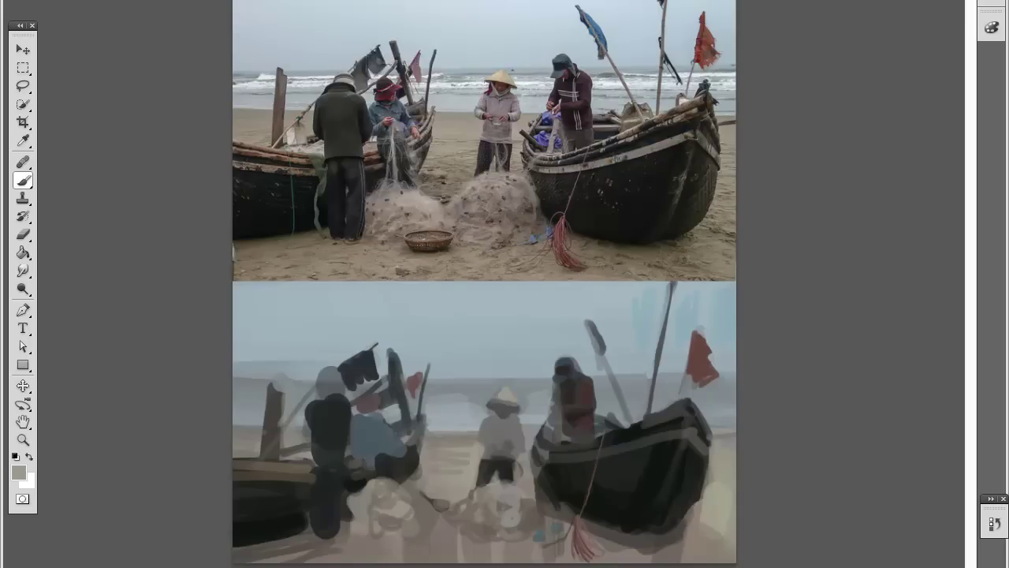
pyautogui.keyDown('alt'); pyautogui.click(473, 308); pyautogui.keyUp('alt')
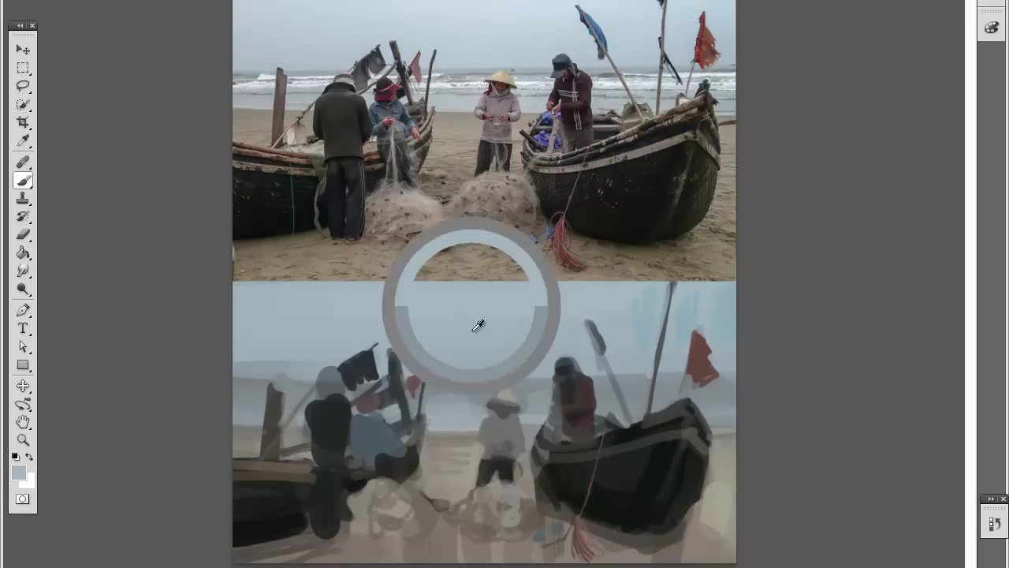
pyautogui.press('m')
pyautogui.moveTo(471, 378); pyautogui.dragTo(529, 489)
# - Move the hat-wearing figure up, deselect, then patch the sand and paint a dark pole
pyautogui.press('v')
pyautogui.moveTo(513, 428)
pyautogui.mouseDown()
pyautogui.moveTo(513, 404)
pyautogui.moveTo(454, 426)
pyautogui.mouseUp()
pyautogui.hotkey('ctrl', 'd')
pyautogui.press('b')
pyautogui.keyDown('alt'); pyautogui.click(465, 442); pyautogui.keyUp('alt')
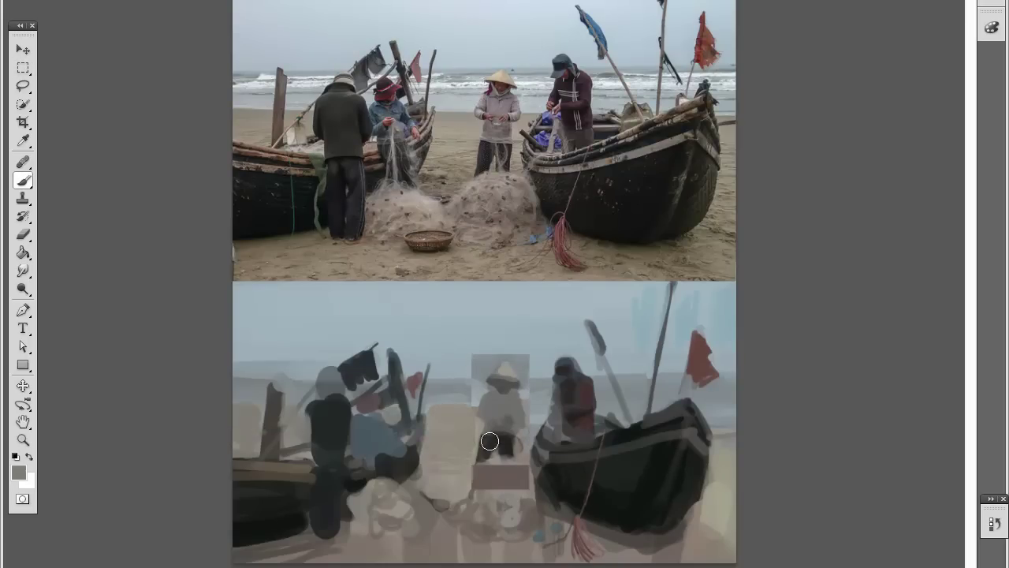
pyautogui.keyDown('alt'); pyautogui.click(473, 355); pyautogui.keyUp('alt')
pyautogui.moveTo(439, 339); pyautogui.dragTo(426, 410)
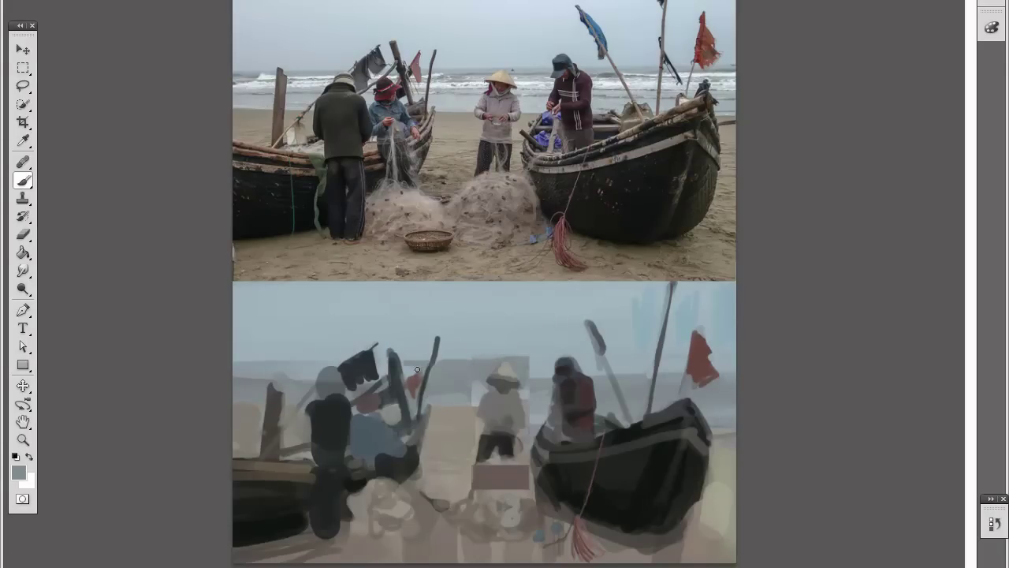
# - Touch up the left horizon and repaint the hat figure's legs
pyautogui.moveTo(236, 366); pyautogui.dragTo(344, 367)
pyautogui.keyDown('alt'); pyautogui.click(478, 373); pyautogui.keyUp('alt')
pyautogui.moveTo(500, 504); pyautogui.dragTo(504, 449)
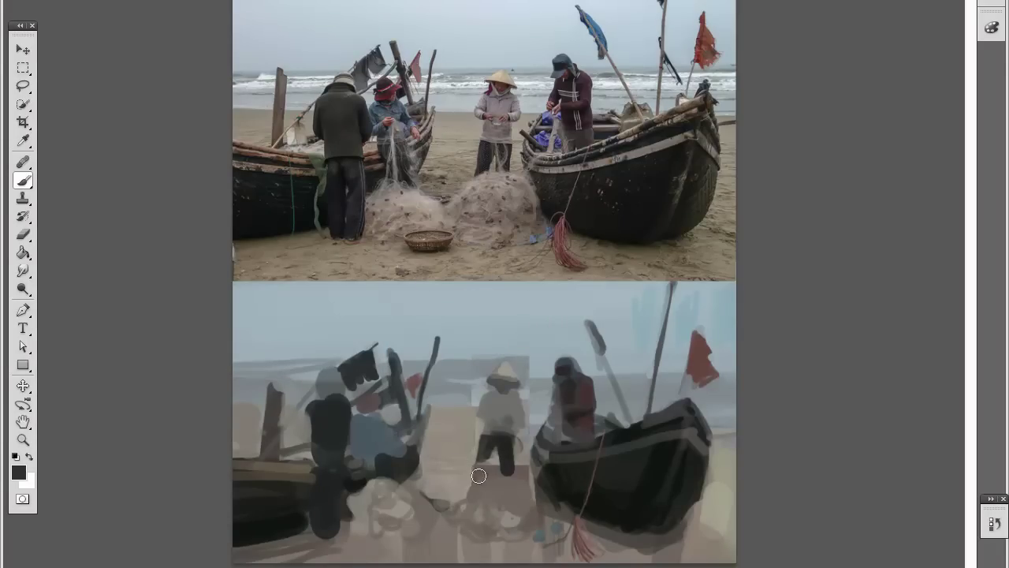
pyautogui.keyDown('alt'); pyautogui.click(528, 350); pyautogui.keyUp('alt')
# - Select and move the red-clad figure upward, then darken the pink band on the right boat
pyautogui.press('m')
pyautogui.moveTo(545, 354); pyautogui.dragTo(599, 451)
pyautogui.press('v')
pyautogui.moveTo(572, 410); pyautogui.dragTo(572, 397)
pyautogui.hotkey('ctrl', 'd')
pyautogui.press('b')
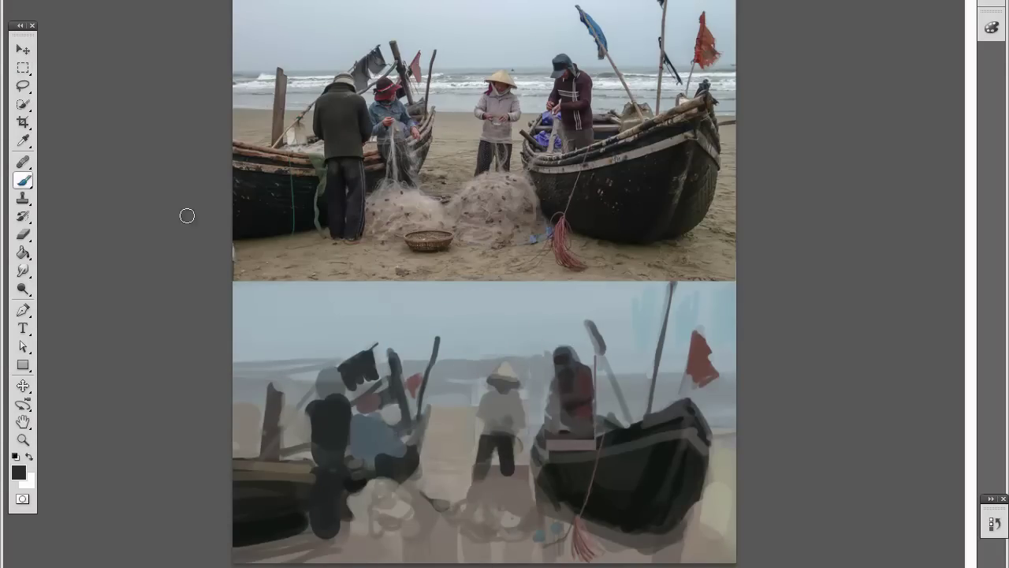
pyautogui.moveTo(555, 450); pyautogui.dragTo(593, 455)
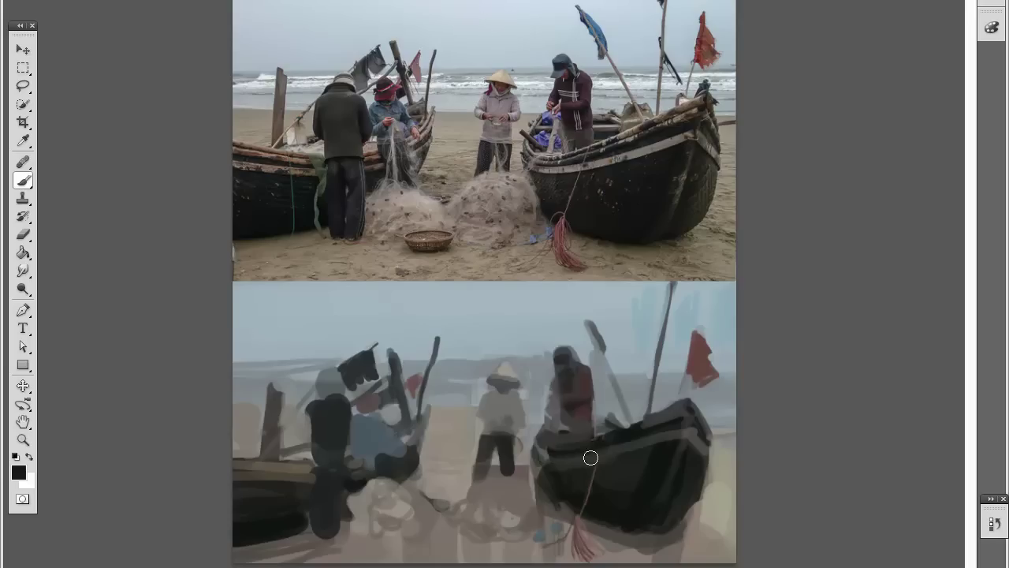
# - Repaint the red flag taller, reshape its edge with sky colour, and add a dark flag atop a pole
pyautogui.keyDown('alt'); pyautogui.click(670, 366); pyautogui.keyUp('alt')
pyautogui.keyDown('alt'); pyautogui.click(704, 355); pyautogui.keyUp('alt')
pyautogui.moveTo(704, 339); pyautogui.dragTo(704, 304)
pyautogui.keyDown('alt'); pyautogui.click(694, 375); pyautogui.keyUp('alt')
pyautogui.moveTo(698, 386); pyautogui.dragTo(686, 360)
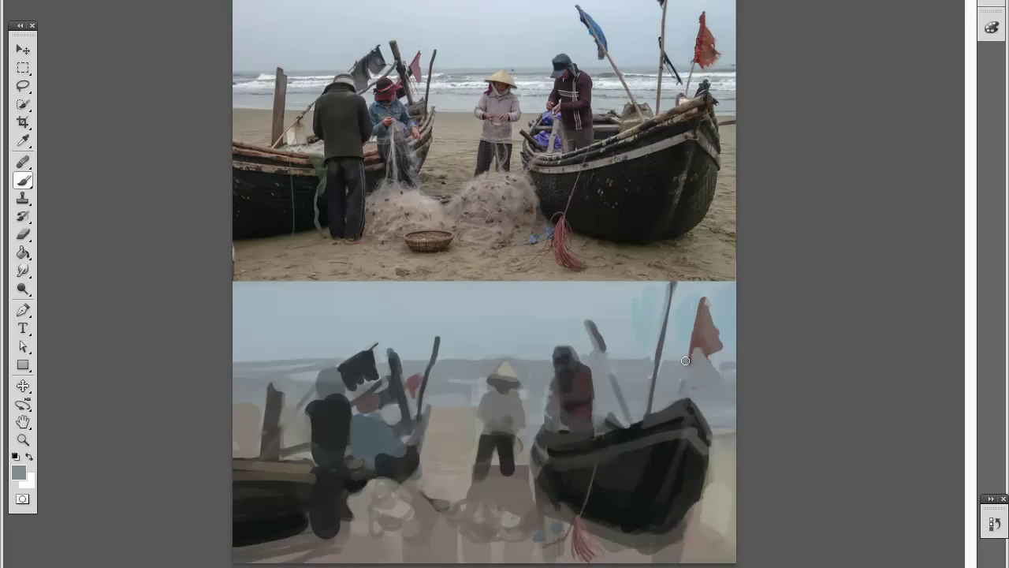
pyautogui.moveTo(599, 340); pyautogui.dragTo(585, 301)
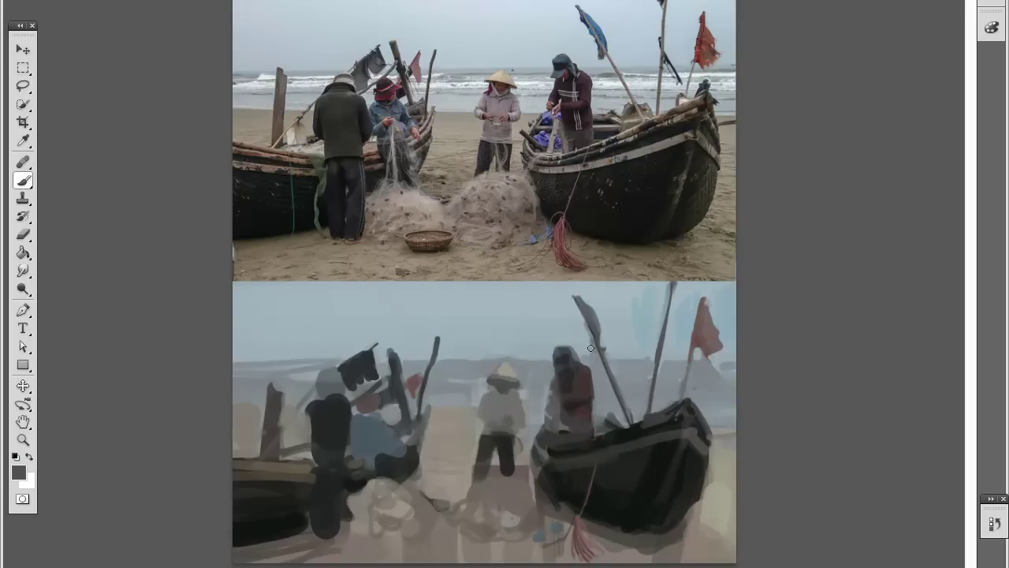
pyautogui.hotkey('ctrl', '-')
pyautogui.hotkey('ctrl', '+')
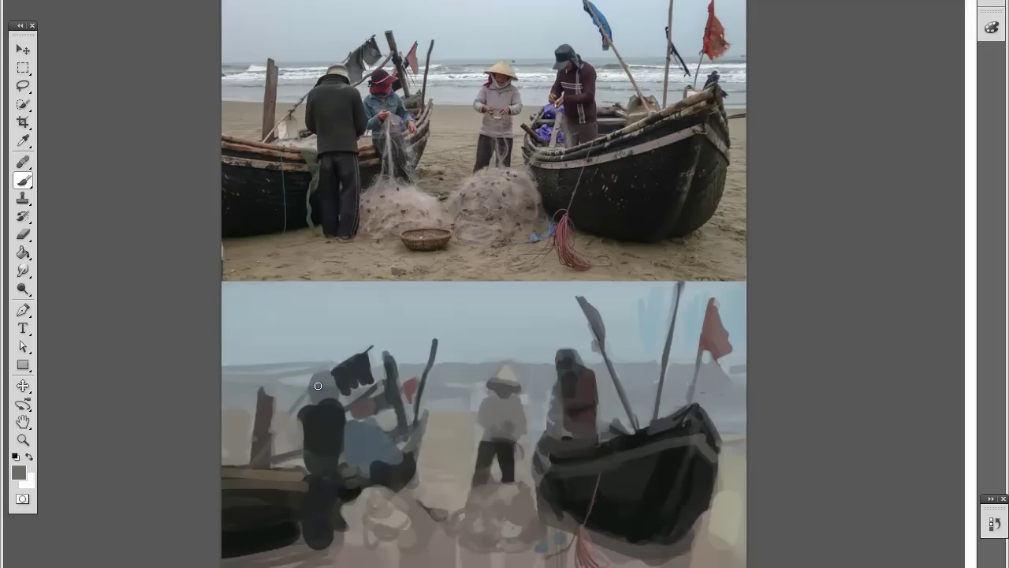
# - Widen the dark left figure's body and extend its legs to the bottom of the canvas
pyautogui.keyDown('alt'); pyautogui.click(323, 406); pyautogui.keyUp('alt')
pyautogui.moveTo(332, 398); pyautogui.dragTo(348, 441)
pyautogui.moveTo(300, 418); pyautogui.dragTo(321, 442)
pyautogui.moveTo(310, 495); pyautogui.dragTo(316, 561)
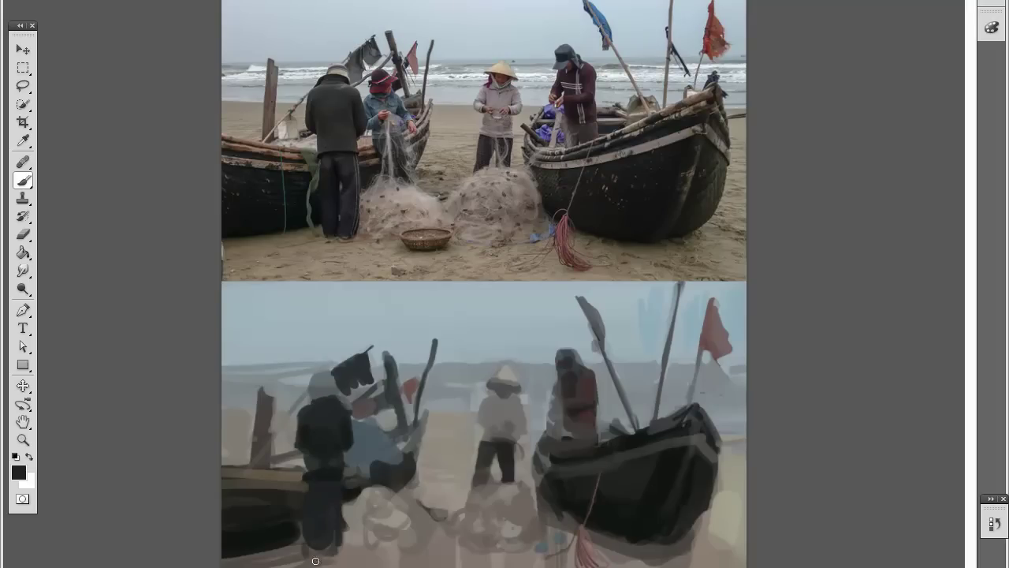
pyautogui.hotkey('ctrl', '-')
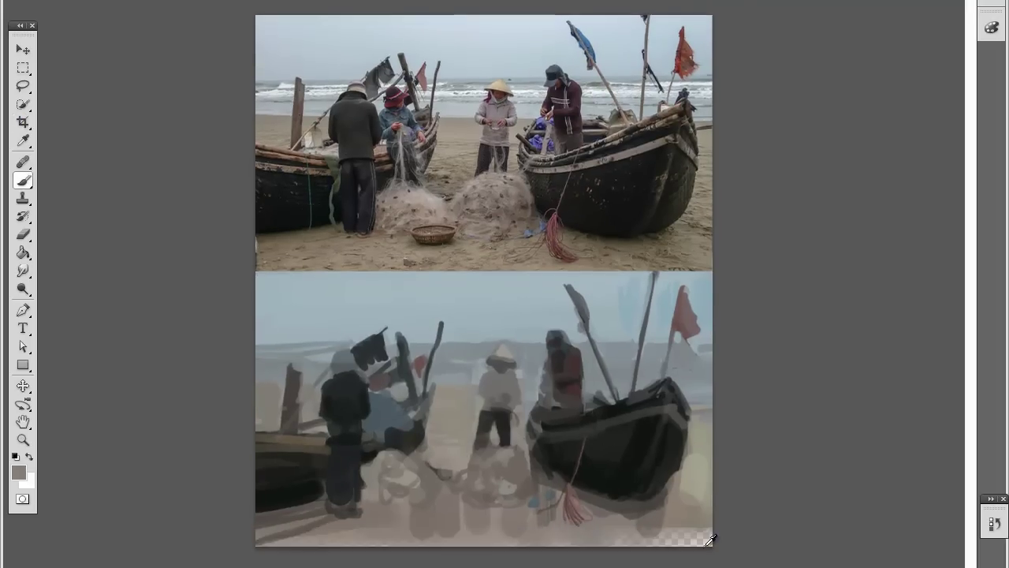
# - Darken the right boat's hull in black and add a dark stroke on the blue figure
pyautogui.keyDown('alt'); pyautogui.click(450, 364); pyautogui.keyUp('alt')
pyautogui.keyDown('alt'); pyautogui.keyDown('shift'); pyautogui.rightClick(653, 438); pyautogui.keyUp('shift'); pyautogui.keyUp('alt')
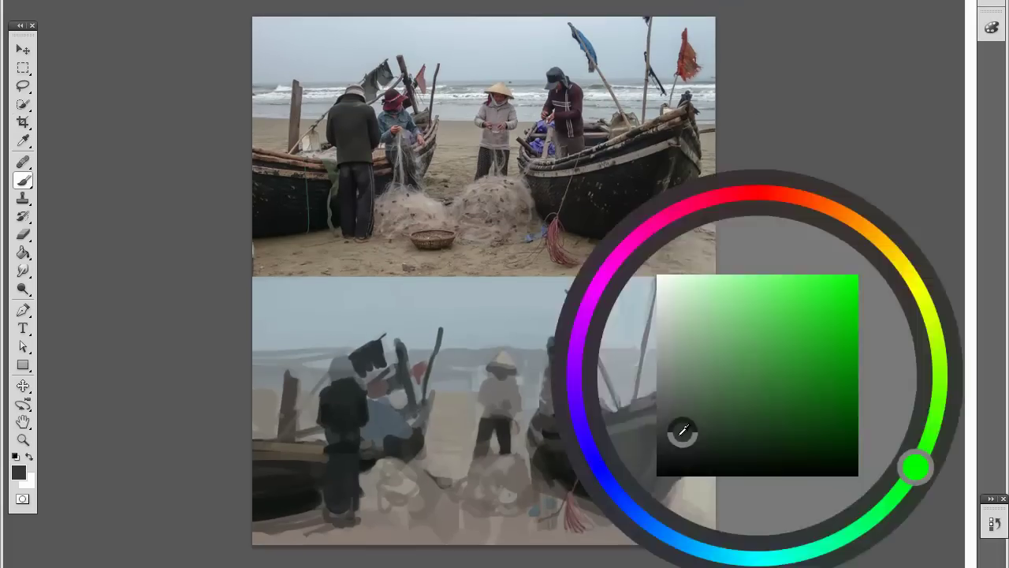
pyautogui.moveTo(652, 438)
pyautogui.mouseDown()
pyautogui.moveTo(678, 513)
pyautogui.moveTo(592, 537)
pyautogui.mouseUp()
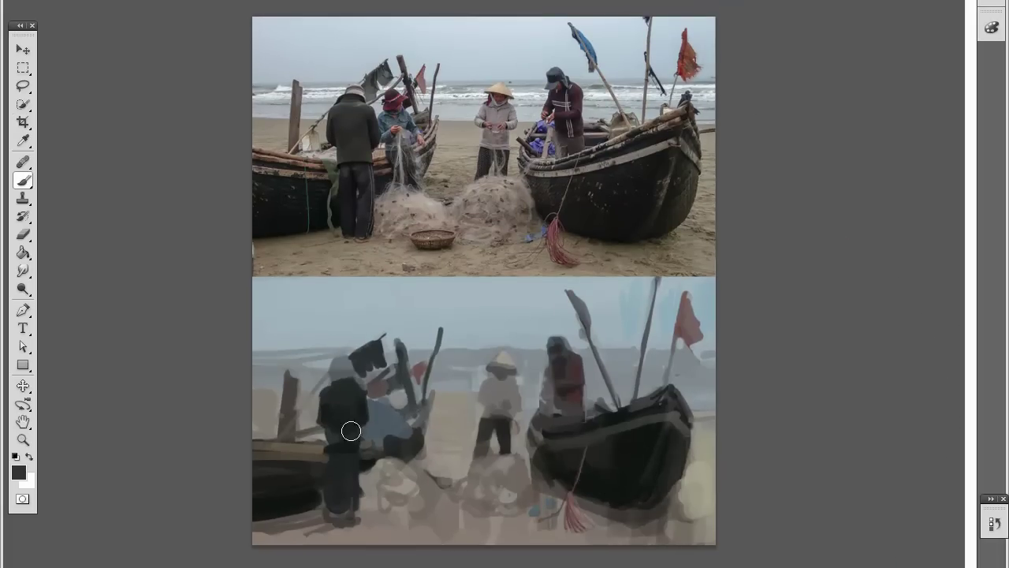
pyautogui.keyDown('alt'); pyautogui.keyDown('shift'); pyautogui.rightClick(394, 356); pyautogui.keyUp('shift'); pyautogui.keyUp('alt')
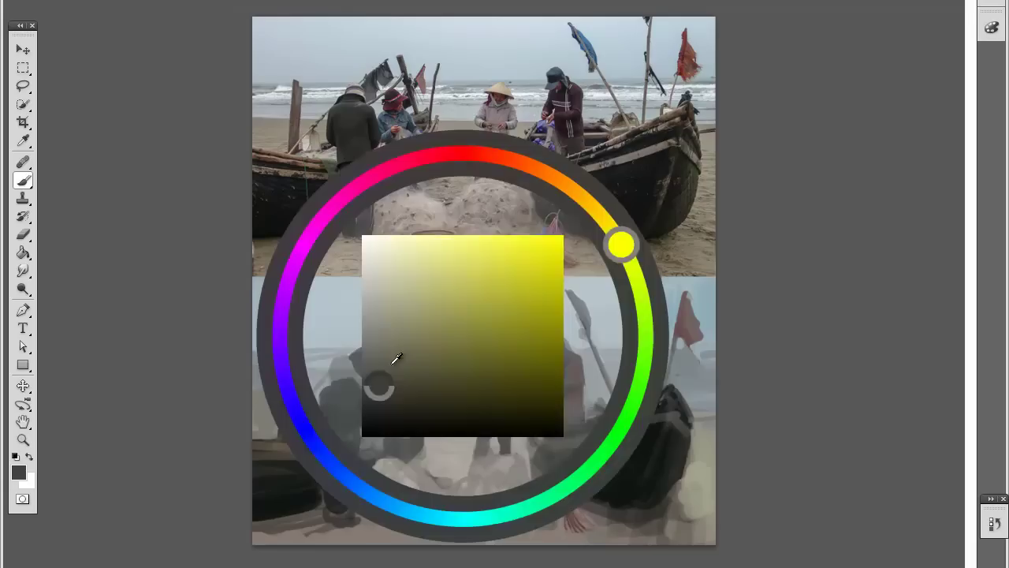
pyautogui.keyDown('alt'); pyautogui.keyDown('shift'); pyautogui.rightClick(383, 335); pyautogui.keyUp('shift'); pyautogui.keyUp('alt')
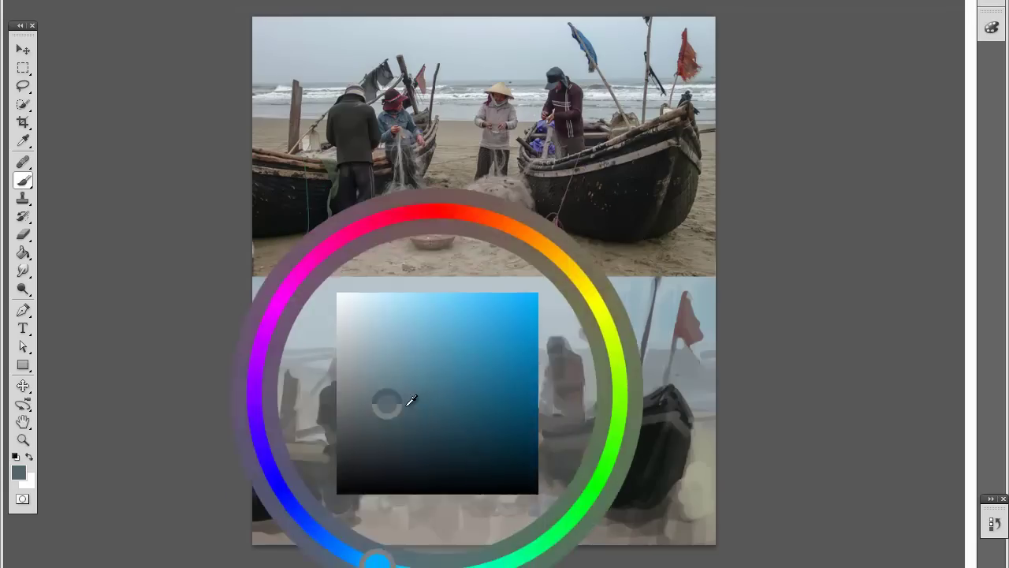
pyautogui.moveTo(377, 391); pyautogui.dragTo(395, 431)
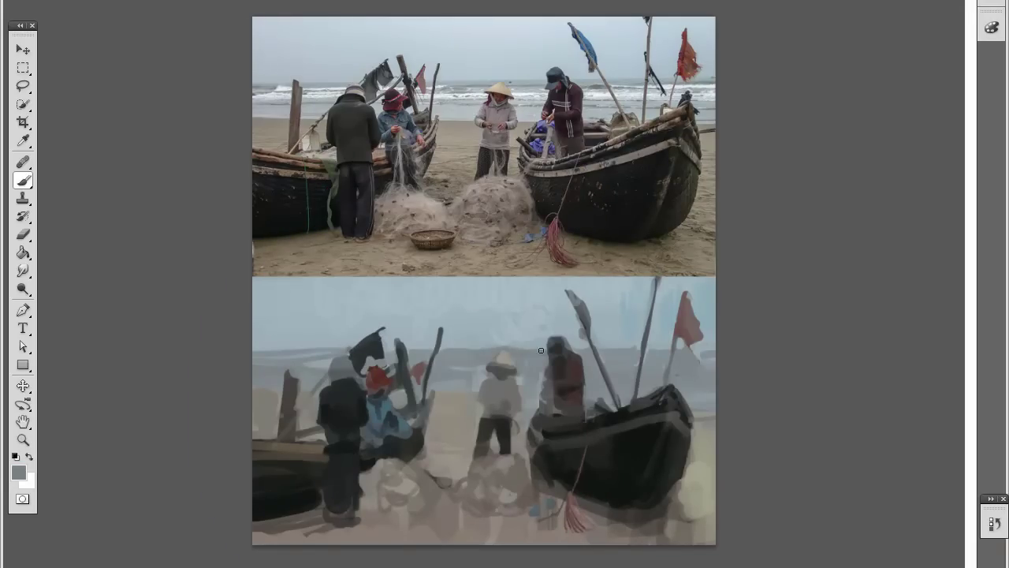
pyautogui.keyDown('alt'); pyautogui.click(386, 342); pyautogui.keyUp('alt')
pyautogui.moveTo(388, 337); pyautogui.dragTo(576, 347)
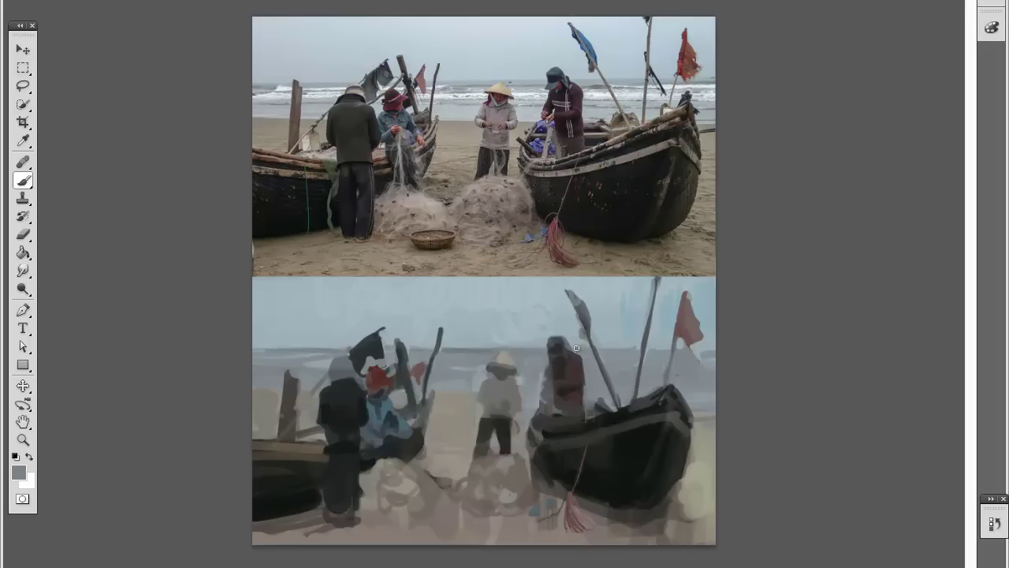
# - Pick light blue-grey tones and brush a light grey stroke along the left horizon
pyautogui.keyDown('alt'); pyautogui.keyDown('shift'); pyautogui.rightClick(704, 410); pyautogui.keyUp('shift'); pyautogui.keyUp('alt')
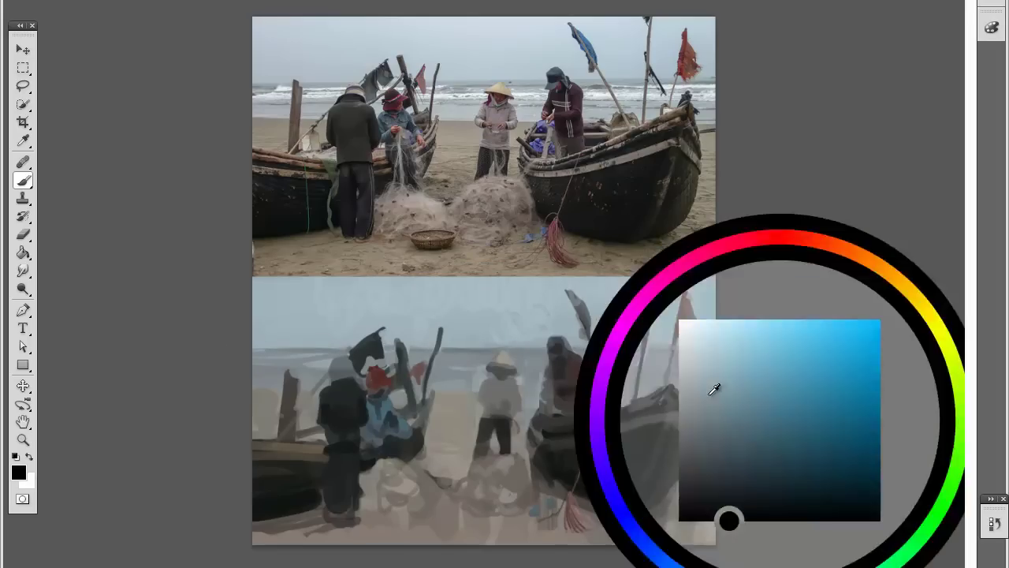
pyautogui.keyDown('alt'); pyautogui.keyDown('shift'); pyautogui.rightClick(638, 360); pyautogui.keyUp('shift'); pyautogui.keyUp('alt')
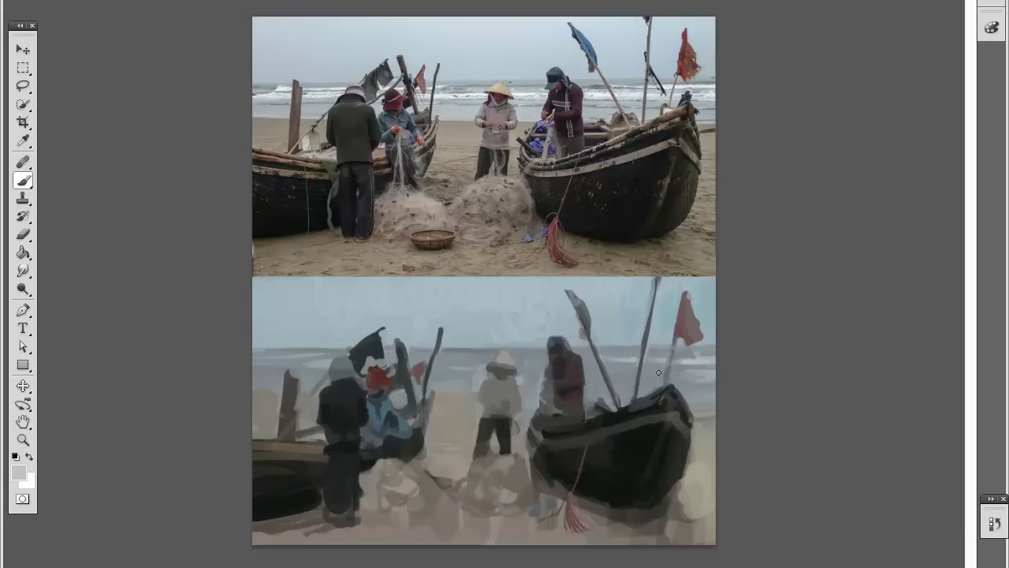
pyautogui.keyDown('alt'); pyautogui.click(654, 371); pyautogui.keyUp('alt')
pyautogui.keyDown('alt'); pyautogui.click(587, 362); pyautogui.keyUp('alt')
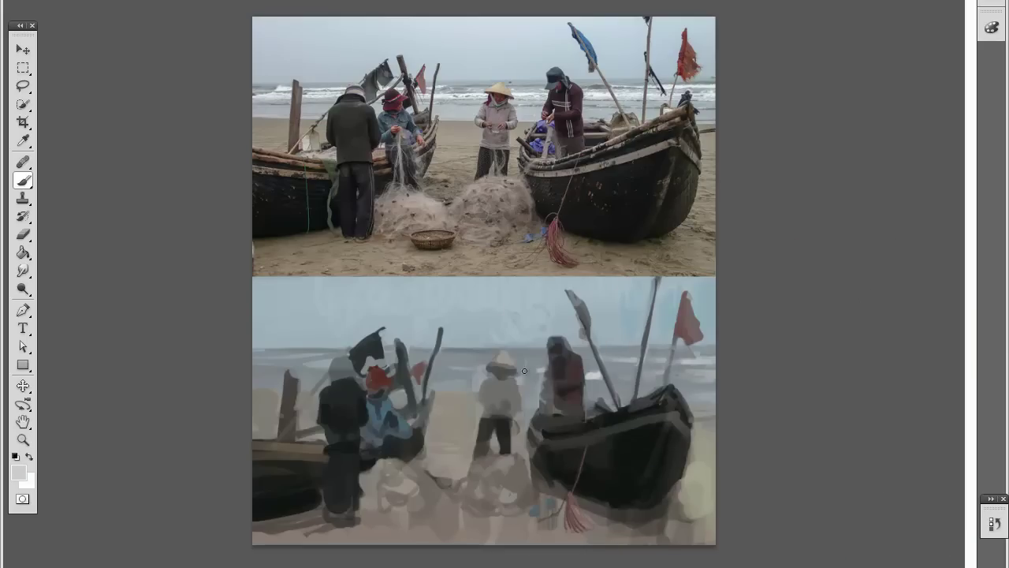
pyautogui.moveTo(332, 361); pyautogui.dragTo(272, 362)
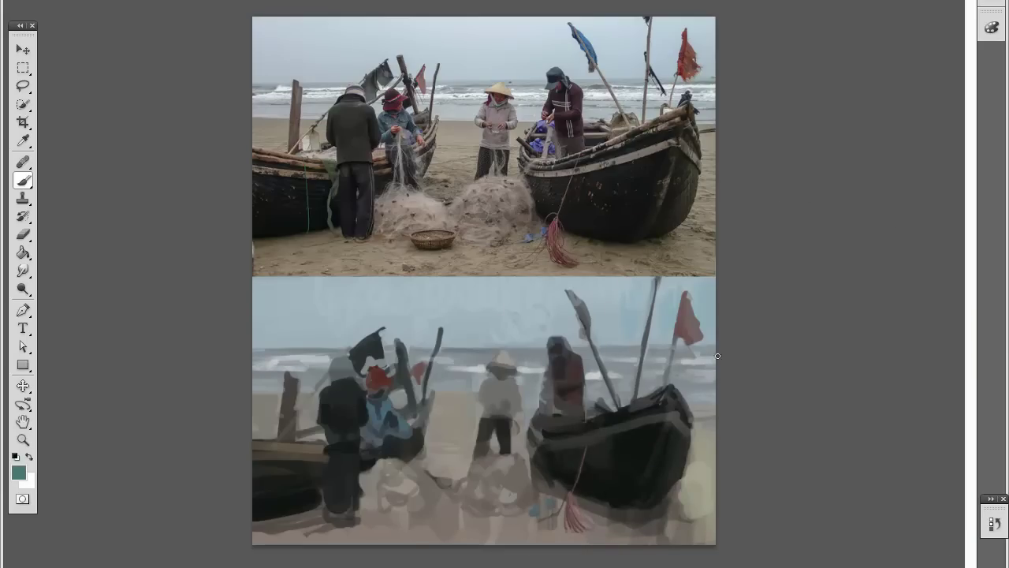
pyautogui.keyDown('alt'); pyautogui.click(678, 360); pyautogui.keyUp('alt')
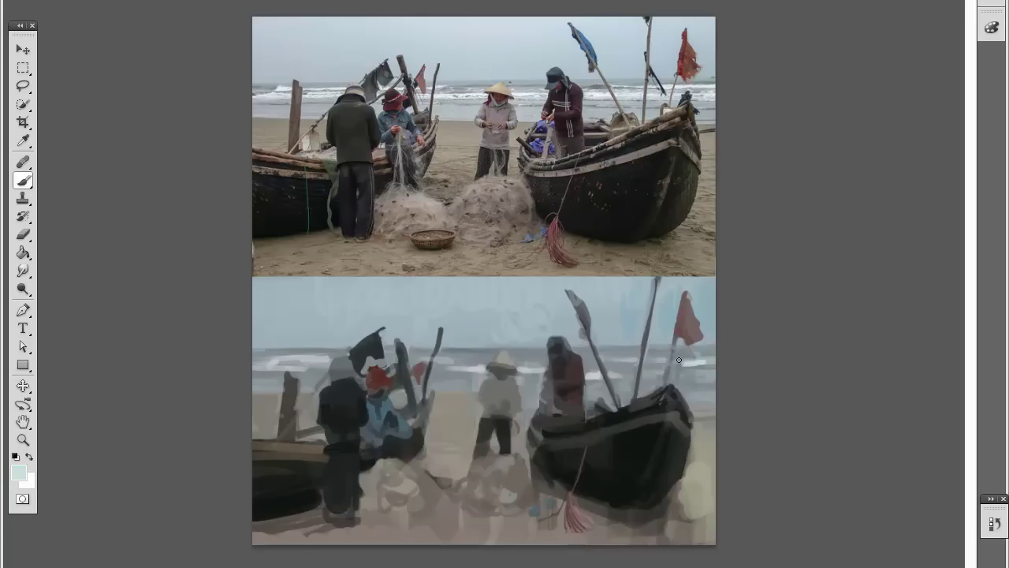
pyautogui.keyDown('alt'); pyautogui.keyDown('shift'); pyautogui.rightClick(592, 363); pyautogui.keyUp('shift'); pyautogui.keyUp('alt')
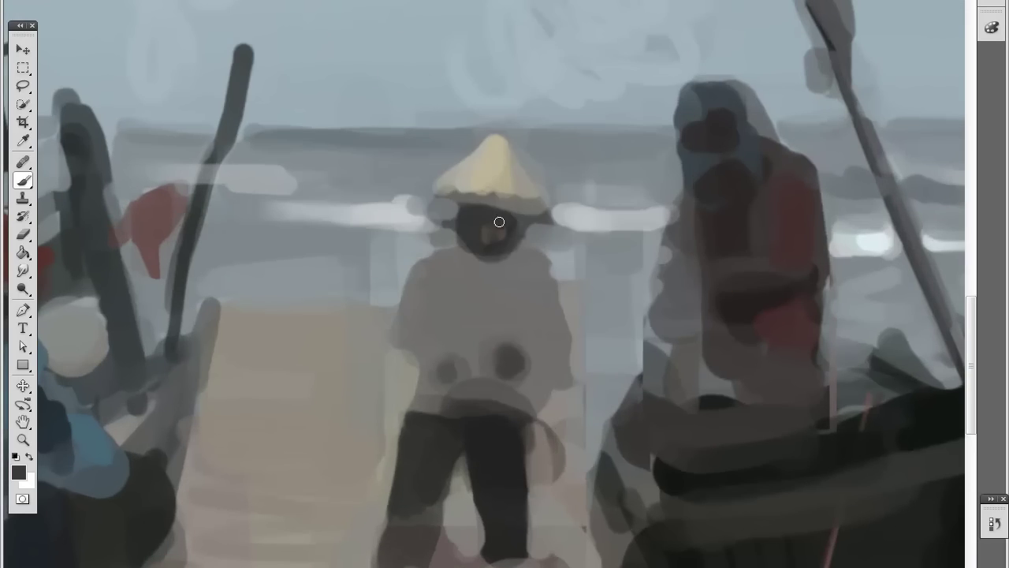
# - Paint tan strokes on the conical-hat figure's face and adjust the paint colour
pyautogui.moveTo(501, 229); pyautogui.dragTo(483, 229)
pyautogui.keyDown('alt'); pyautogui.keyDown('shift'); pyautogui.rightClick(482, 225); pyautogui.keyUp('shift'); pyautogui.keyUp('alt')
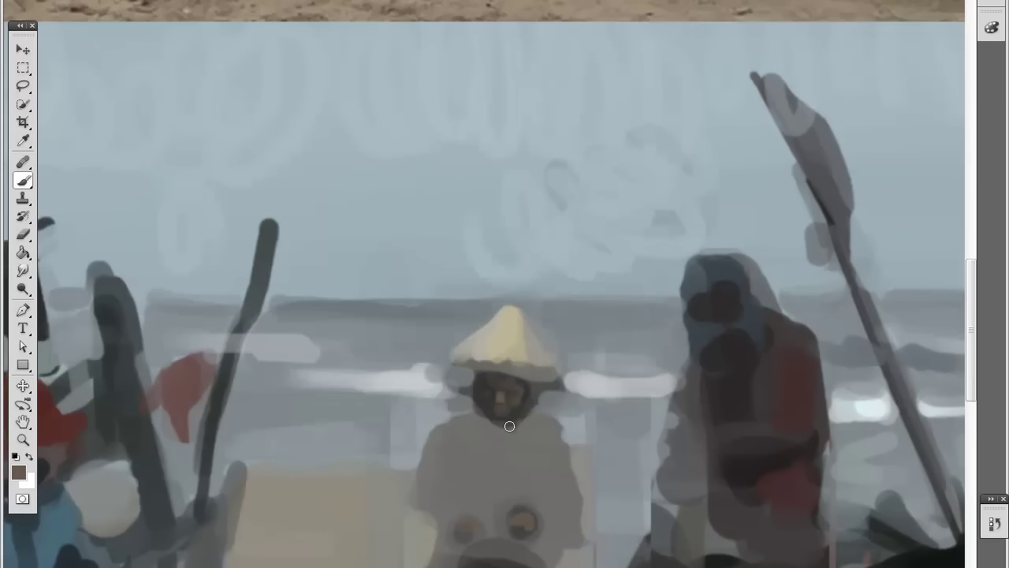
pyautogui.keyDown('alt'); pyautogui.keyDown('shift'); pyautogui.rightClick(531, 292); pyautogui.keyUp('shift'); pyautogui.keyUp('alt')
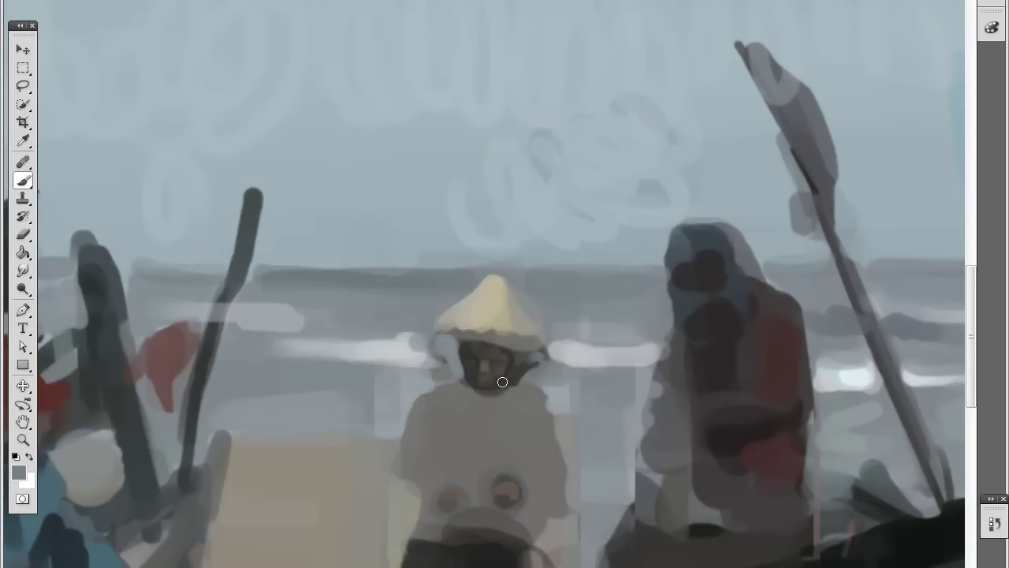
pyautogui.keyDown('alt'); pyautogui.click(531, 364); pyautogui.keyUp('alt')
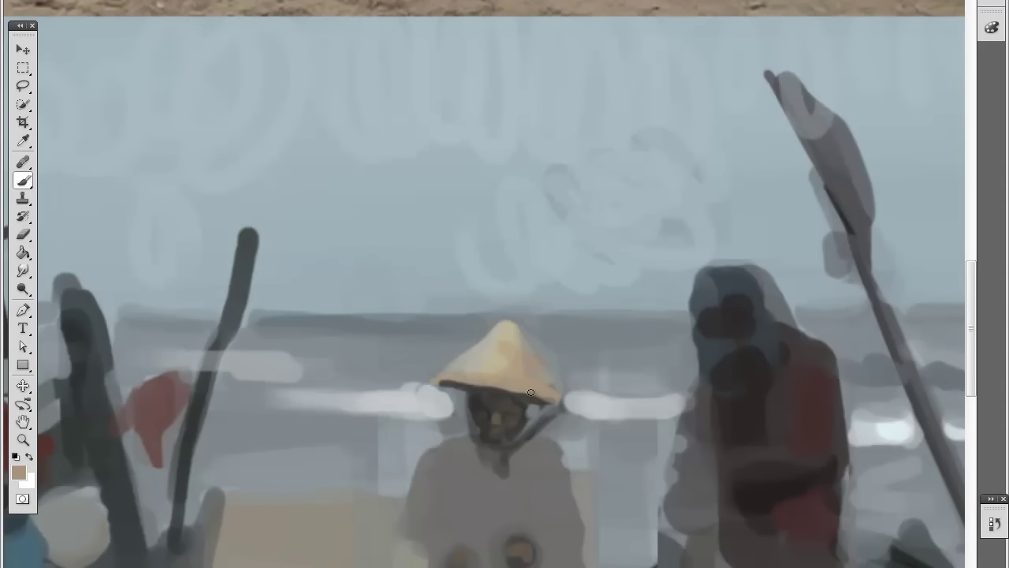
pyautogui.keyDown('ctrl'); pyautogui.keyDown('alt'); pyautogui.click(467, 465); pyautogui.keyUp('alt'); pyautogui.keyUp('ctrl')
pyautogui.keyDown('ctrl'); pyautogui.keyDown('alt'); pyautogui.click(467, 465); pyautogui.keyUp('alt'); pyautogui.keyUp('ctrl')
pyautogui.keyDown('ctrl'); pyautogui.keyDown('alt'); pyautogui.click(480, 441); pyautogui.keyUp('alt'); pyautogui.keyUp('ctrl')
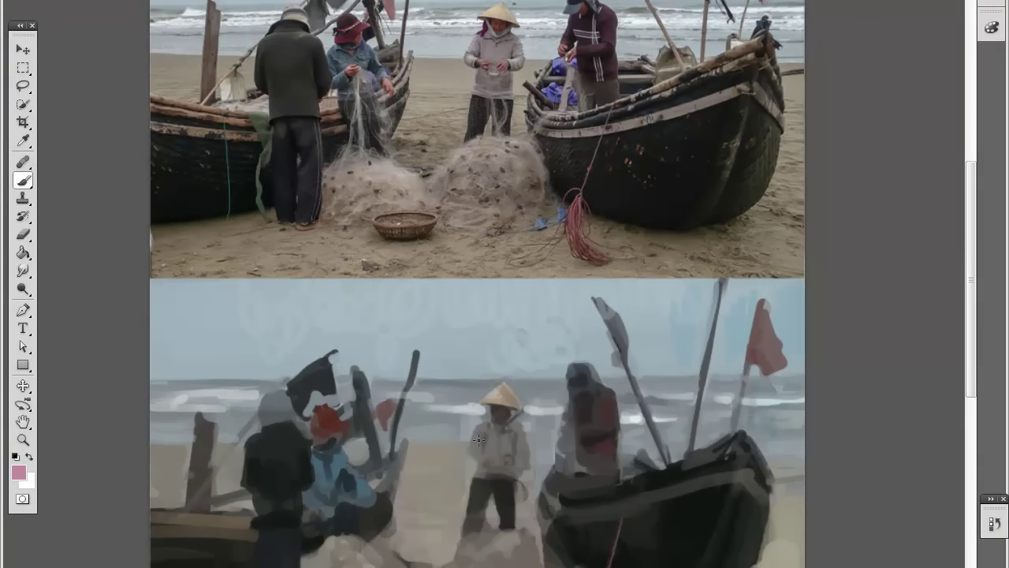
# - Sample the white shirt's light grey and the near-black beside the face to shade the figure
pyautogui.keyDown('alt'); pyautogui.click(476, 444); pyautogui.keyUp('alt')
pyautogui.keyDown('alt'); pyautogui.click(511, 416); pyautogui.keyUp('alt')
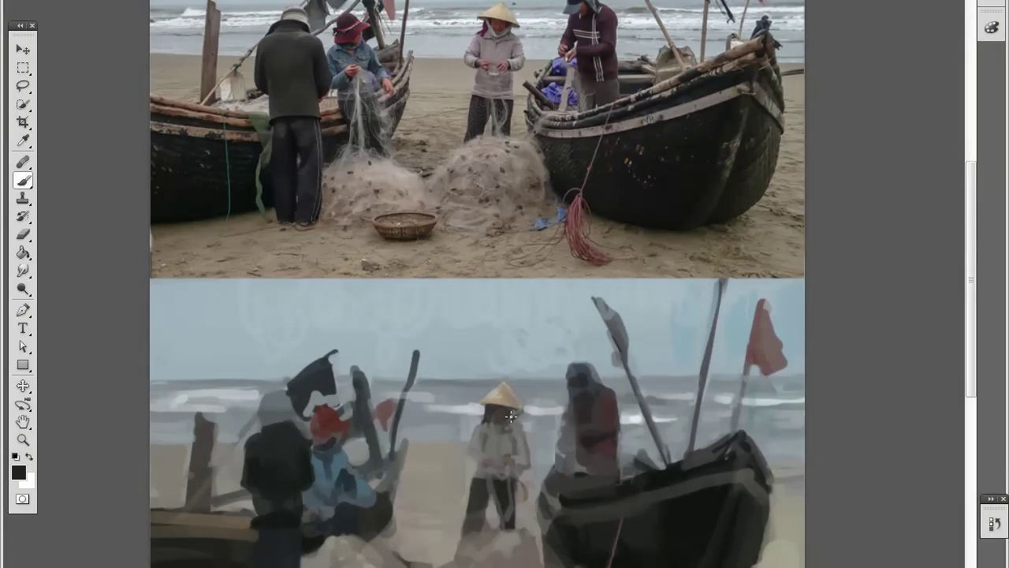
pyautogui.scroll(-2, 485, 405)
pyautogui.keyDown('alt'); pyautogui.click(516, 418); pyautogui.keyUp('alt')
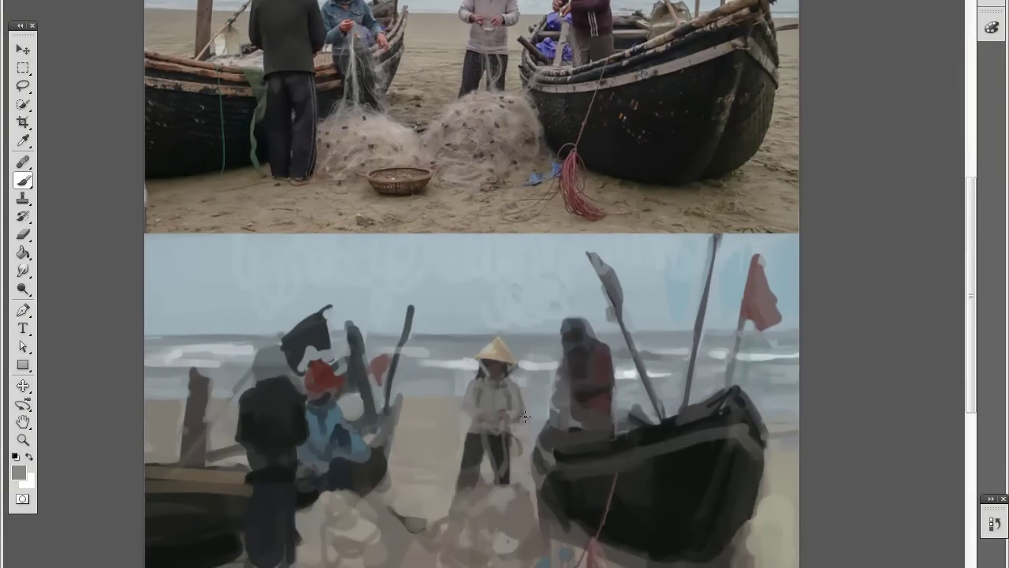
pyautogui.hotkey('ctrl', '-')
pyautogui.keyDown('alt'); pyautogui.keyDown('shift'); pyautogui.rightClick(461, 451); pyautogui.keyUp('shift'); pyautogui.keyUp('alt')
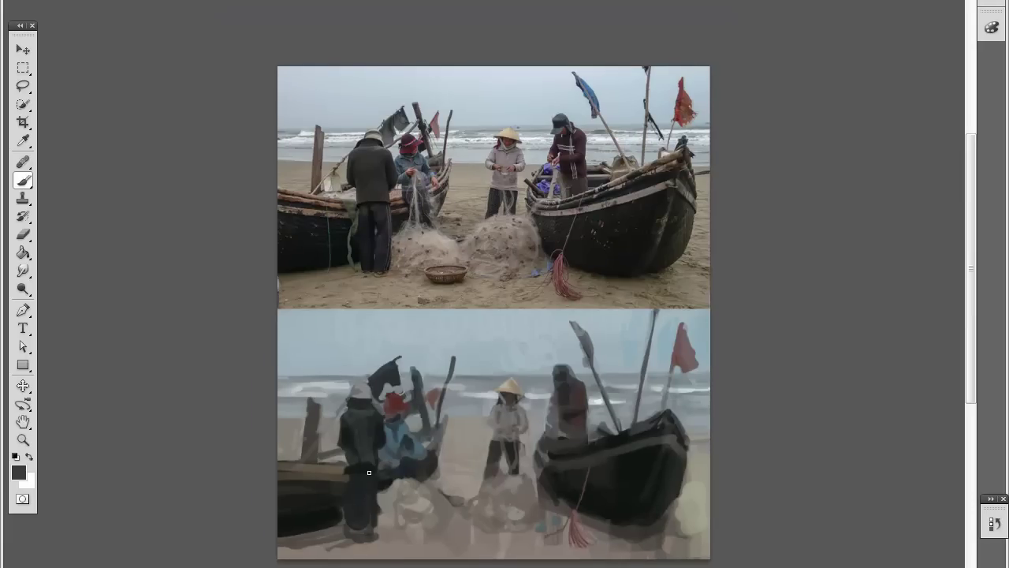
# - Sample dark colours and extend the right boat's edge with dark paint
pyautogui.scroll(-1, 442, 426)
pyautogui.keyDown('alt'); pyautogui.click(516, 430); pyautogui.keyUp('alt')
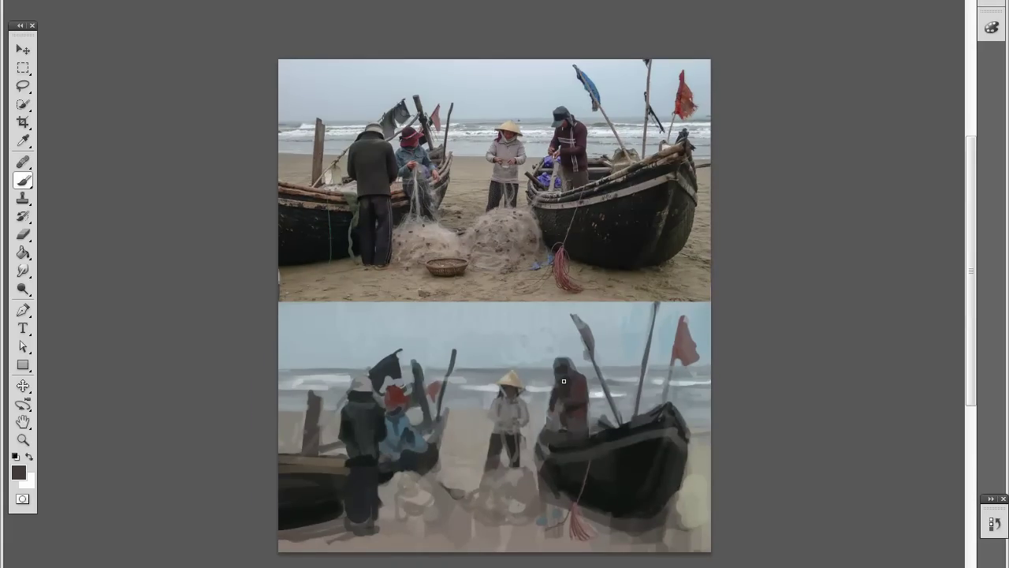
pyautogui.keyDown('alt'); pyautogui.keyDown('shift'); pyautogui.rightClick(554, 482); pyautogui.keyUp('shift'); pyautogui.keyUp('alt')
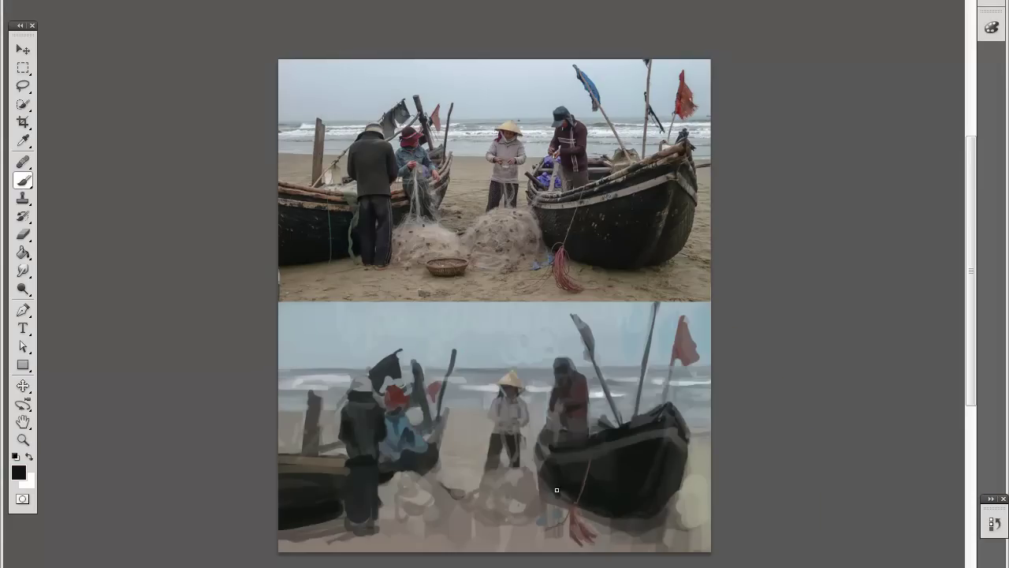
pyautogui.keyDown('alt'); pyautogui.click(523, 490); pyautogui.keyUp('alt')
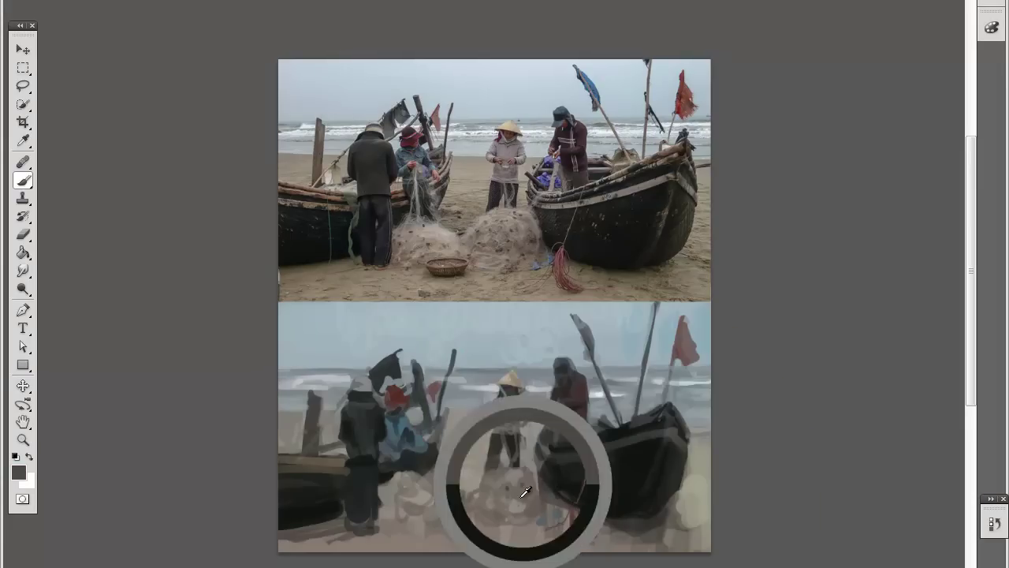
pyautogui.keyDown('alt'); pyautogui.keyDown('shift'); pyautogui.rightClick(349, 546); pyautogui.keyUp('shift'); pyautogui.keyUp('alt')
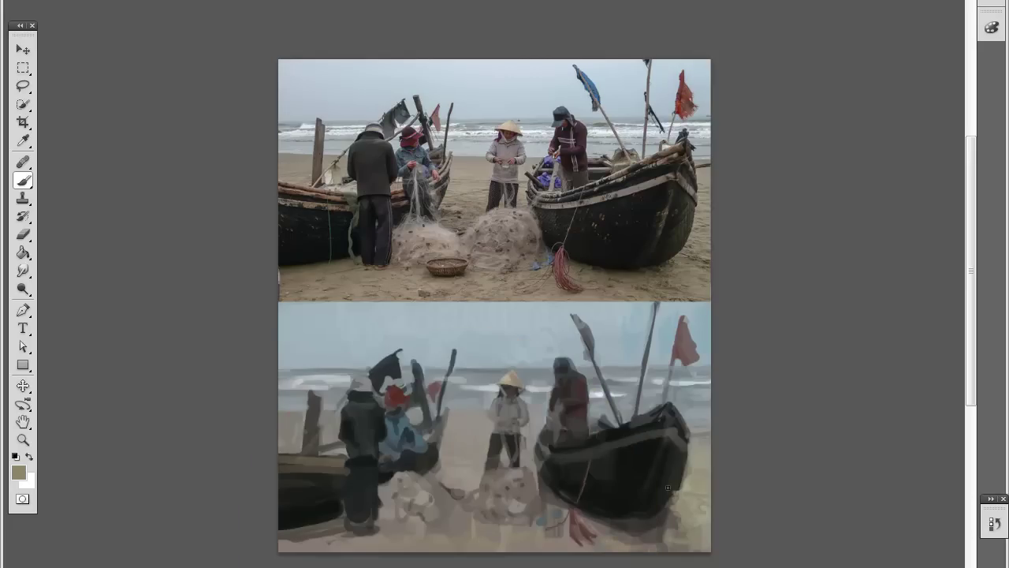
pyautogui.moveTo(682, 480); pyautogui.dragTo(691, 482)
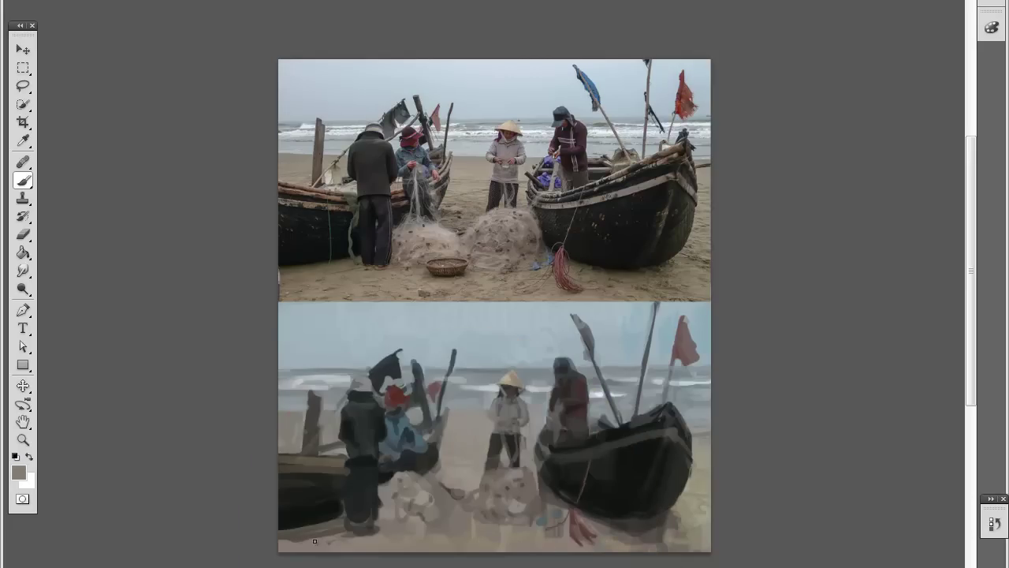
# - Choose a grey and paint light grey net strands near the left figures
pyautogui.keyDown('alt'); pyautogui.keyDown('shift'); pyautogui.rightClick(311, 469); pyautogui.keyUp('shift'); pyautogui.keyUp('alt')
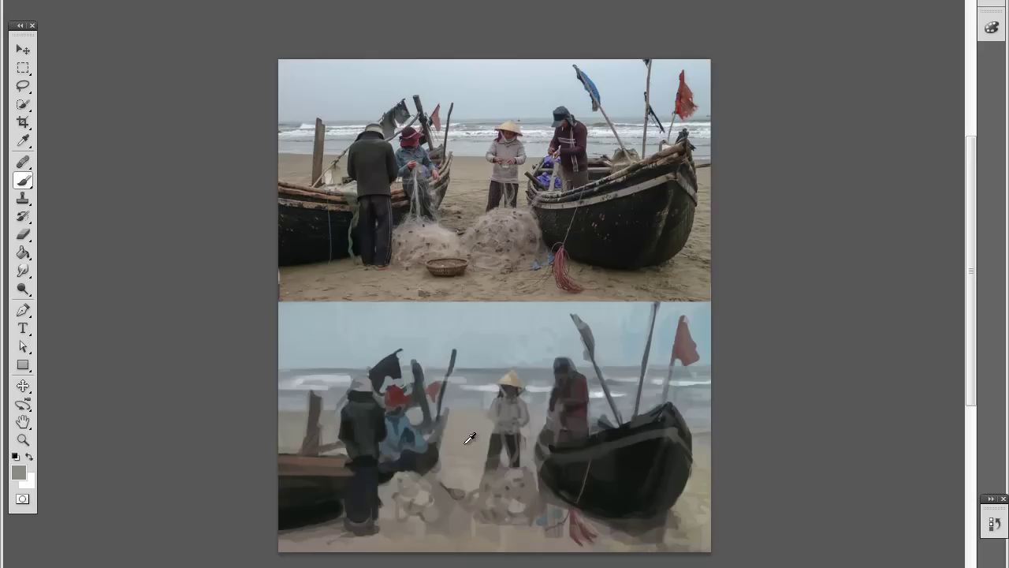
pyautogui.keyDown('alt'); pyautogui.click(469, 438); pyautogui.keyUp('alt')
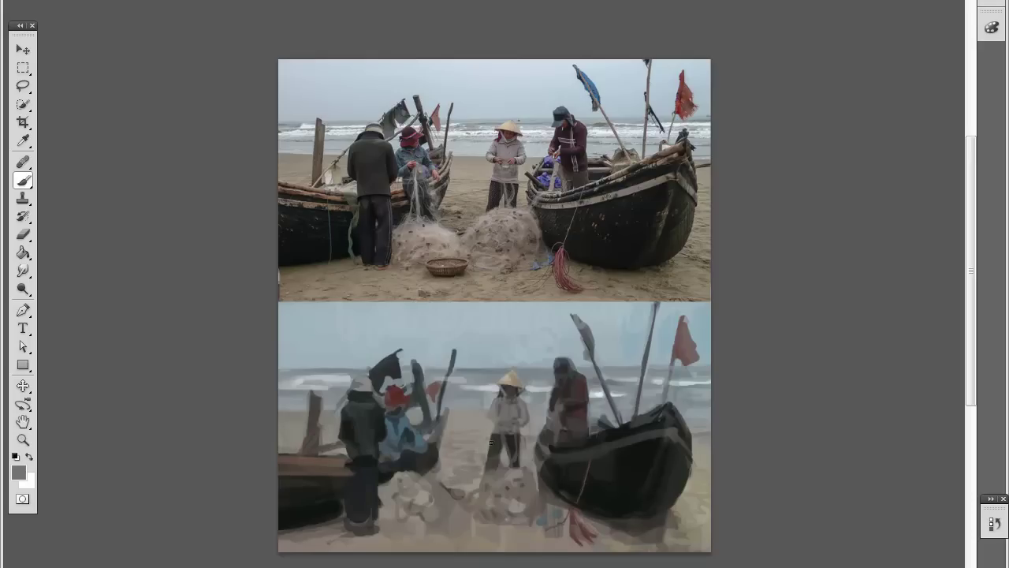
pyautogui.rightClick(513, 424)
pyautogui.press('Escape')
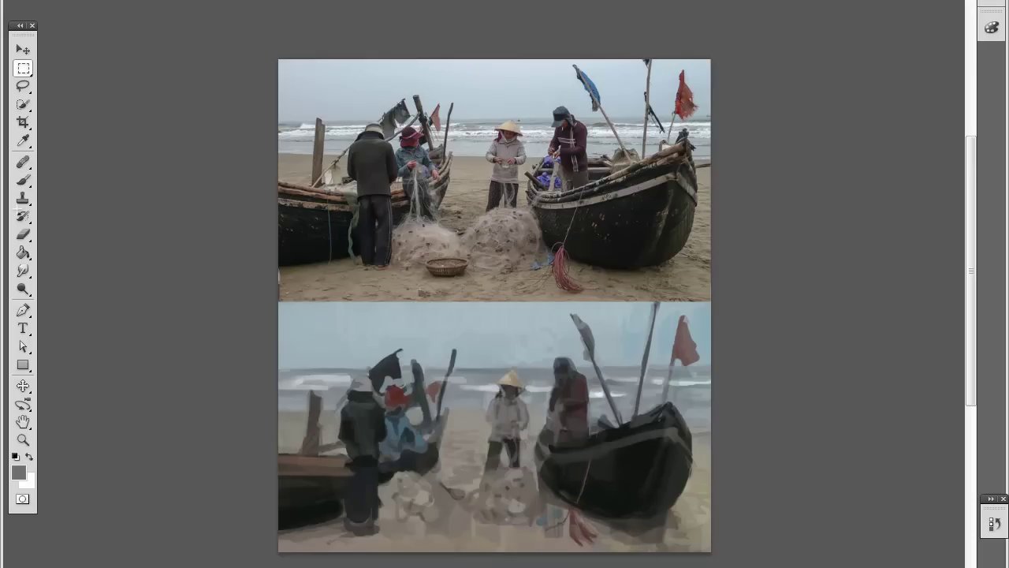
pyautogui.keyDown('alt'); pyautogui.click(378, 405); pyautogui.keyUp('alt')
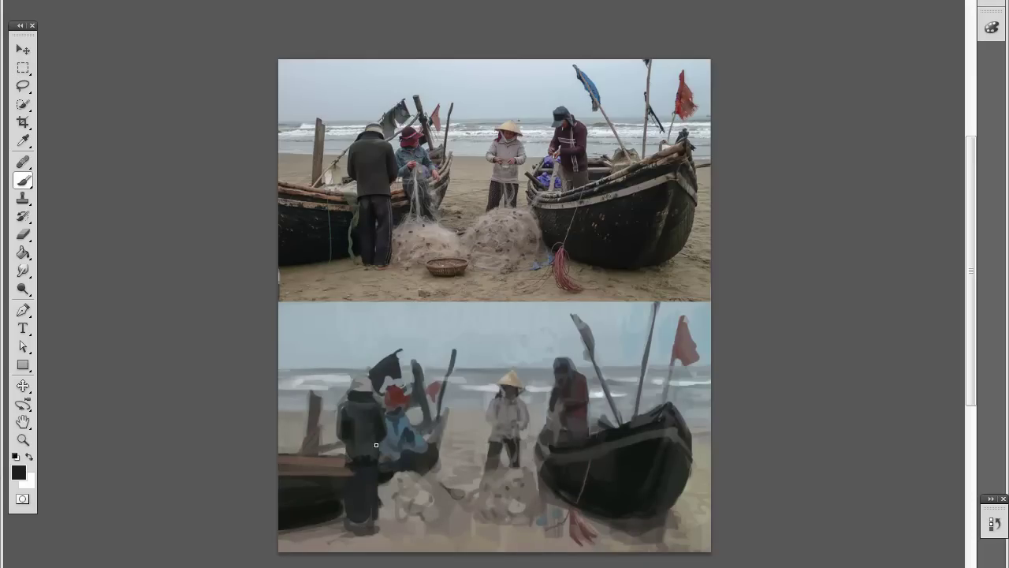
pyautogui.scroll(5, 376, 445)
pyautogui.scroll(-4, 429, 410)
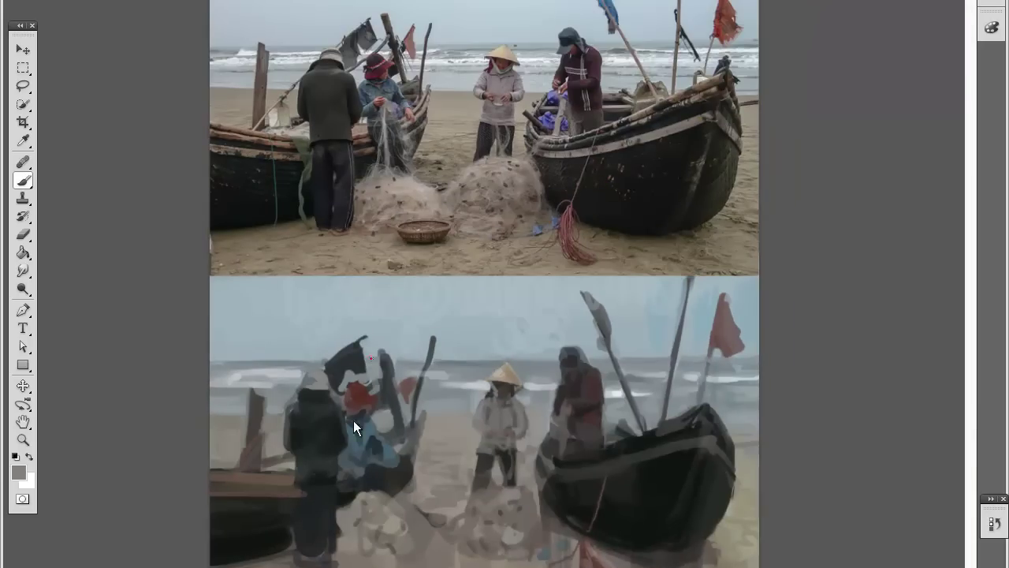
pyautogui.keyDown('alt'); pyautogui.click(350, 496); pyautogui.keyUp('alt')
pyautogui.scroll(-1, 350, 496)
pyautogui.keyDown('alt'); pyautogui.keyDown('shift'); pyautogui.rightClick(356, 410); pyautogui.keyUp('shift'); pyautogui.keyUp('alt')
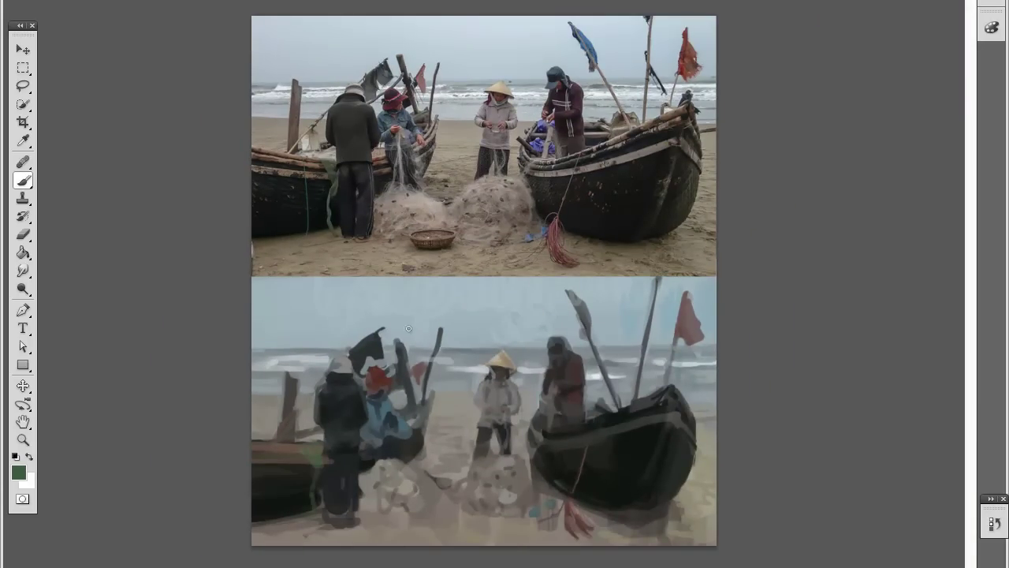
pyautogui.keyDown('alt'); pyautogui.keyDown('shift'); pyautogui.rightClick(496, 383); pyautogui.keyUp('shift'); pyautogui.keyUp('alt')
pyautogui.moveTo(381, 421)
pyautogui.mouseDown()
pyautogui.moveTo(396, 460)
pyautogui.moveTo(418, 464)
pyautogui.mouseUp()
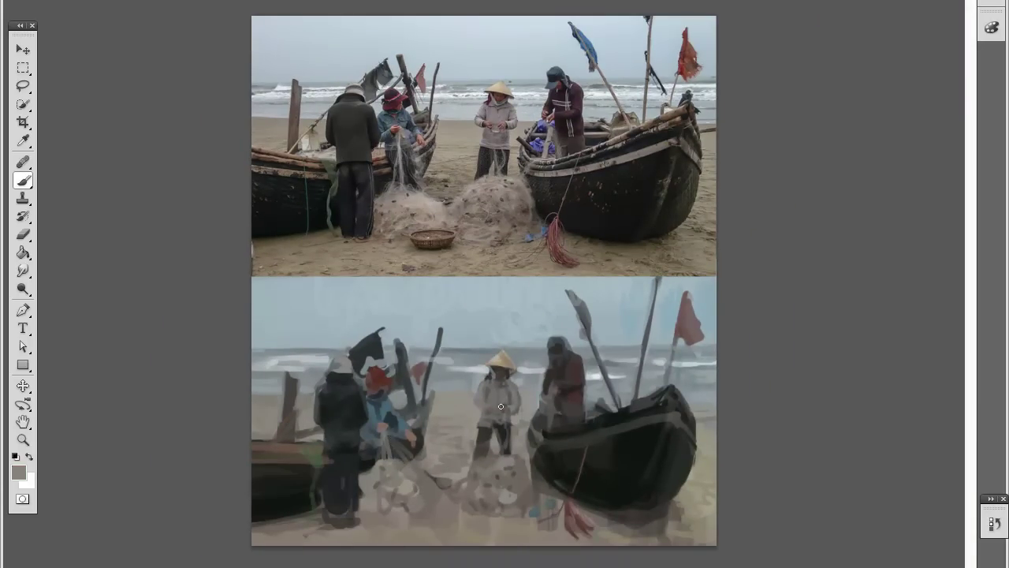
# - Paint the right boat's black mast, light grey rim stripes and darker hull and bow
pyautogui.keyDown('alt'); pyautogui.keyDown('shift'); pyautogui.rightClick(558, 364); pyautogui.keyUp('shift'); pyautogui.keyUp('alt')
pyautogui.moveTo(646, 319)
pyautogui.mouseDown()
pyautogui.moveTo(659, 365)
pyautogui.moveTo(712, 395)
pyautogui.moveTo(533, 446)
pyautogui.mouseUp()
pyautogui.keyDown('alt'); pyautogui.keyDown('shift'); pyautogui.rightClick(637, 426); pyautogui.keyUp('shift'); pyautogui.keyUp('alt')
pyautogui.moveTo(659, 394); pyautogui.dragTo(536, 430)
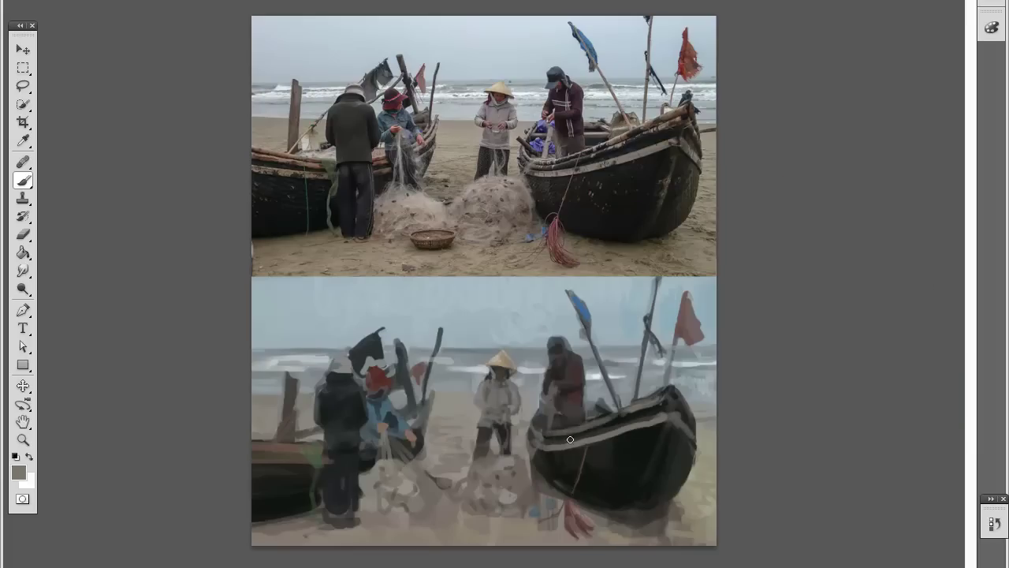
pyautogui.keyDown('alt'); pyautogui.keyDown('shift'); pyautogui.rightClick(631, 480); pyautogui.keyUp('shift'); pyautogui.keyUp('alt')
pyautogui.moveTo(641, 470); pyautogui.dragTo(651, 481)
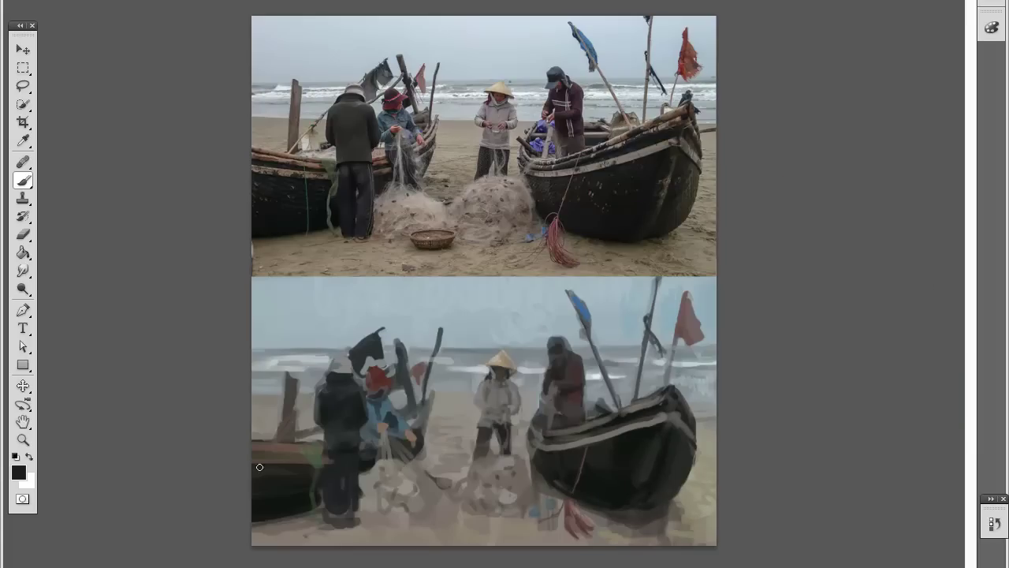
pyautogui.moveTo(667, 386); pyautogui.dragTo(670, 377)
# - Darken the left figure's hat and legs, nudge contrast up, and start a Curves adjustment
pyautogui.keyDown('alt'); pyautogui.click(623, 399); pyautogui.keyUp('alt')
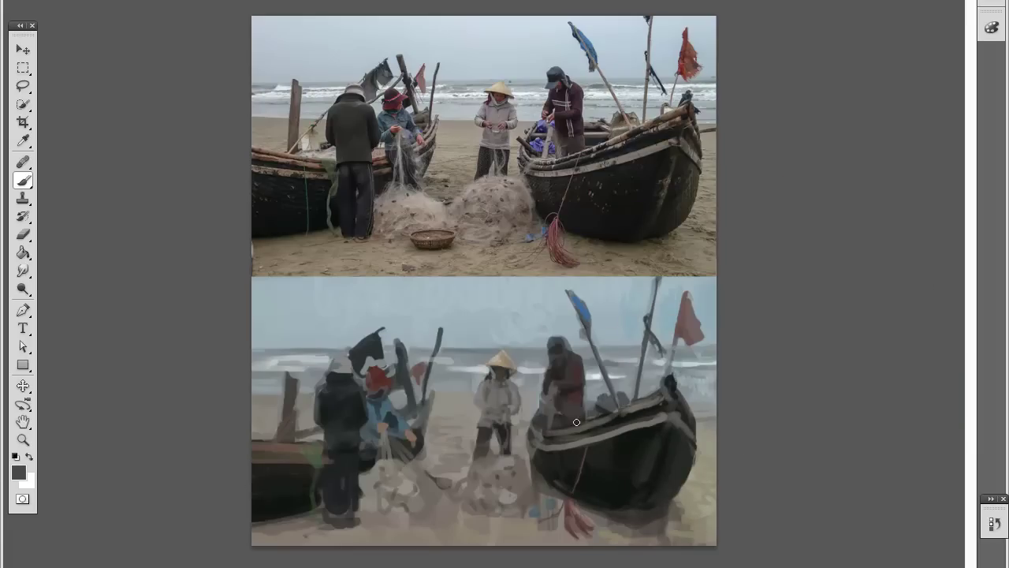
pyautogui.keyDown('alt'); pyautogui.click(568, 392); pyautogui.keyUp('alt')
pyautogui.keyDown('alt'); pyautogui.click(340, 367); pyautogui.keyUp('alt')
pyautogui.moveTo(339, 363); pyautogui.dragTo(347, 371)
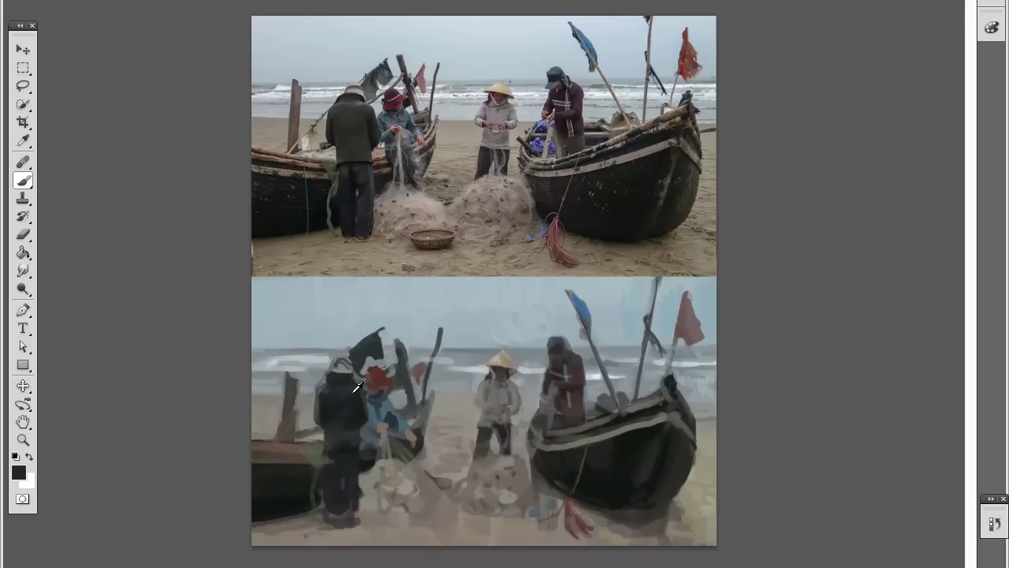
pyautogui.keyDown('alt'); pyautogui.click(350, 458); pyautogui.keyUp('alt')
pyautogui.moveTo(337, 465); pyautogui.dragTo(349, 530)
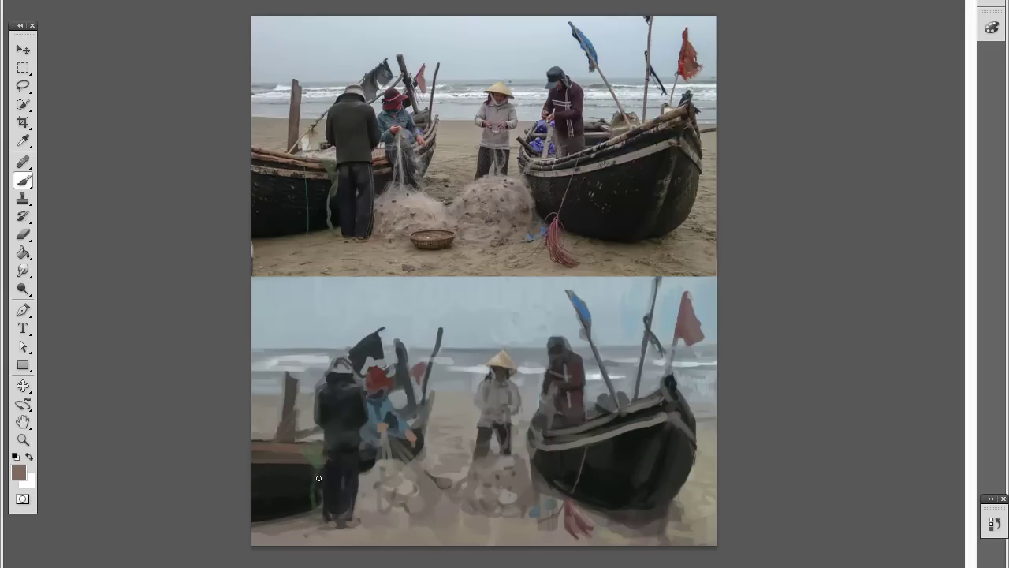
pyautogui.moveTo(674, 95); pyautogui.dragTo(682, 100)
pyautogui.click(798, 44)
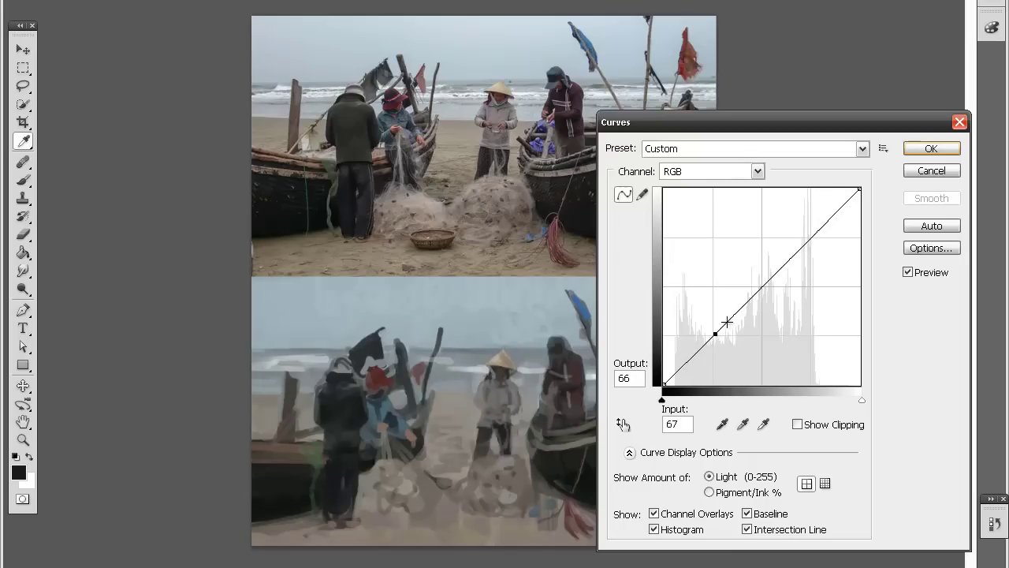
# - Bend the RGB curve into a gentle S-shape and apply the Curves adjustment
pyautogui.click(762, 286)
pyautogui.moveTo(804, 233)
pyautogui.mouseDown()
pyautogui.moveTo(815, 210)
pyautogui.moveTo(810, 224)
pyautogui.mouseUp()
pyautogui.click(717, 331)
pyautogui.click(931, 148)
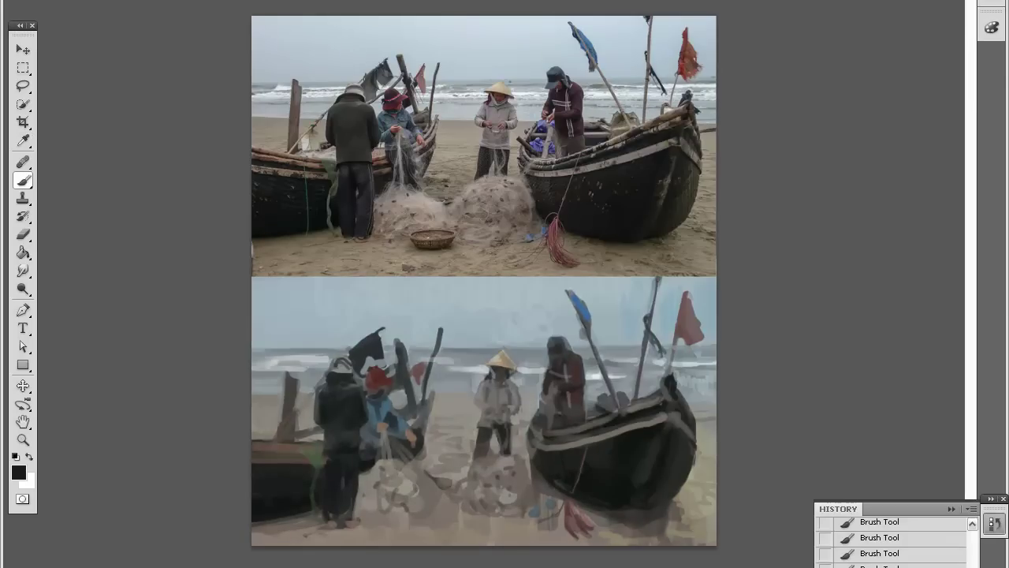
# - With the Brush, sample grey-blue and lighten the right fisherman's dark hood
pyautogui.press('b')
pyautogui.click(993, 523)
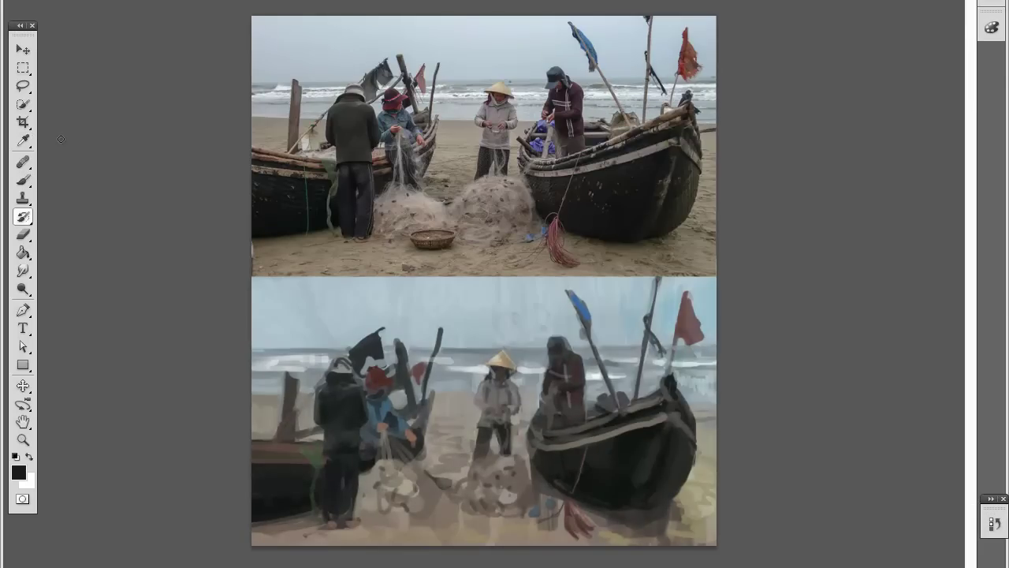
pyautogui.keyDown('alt'); pyautogui.click(685, 307); pyautogui.keyUp('alt')
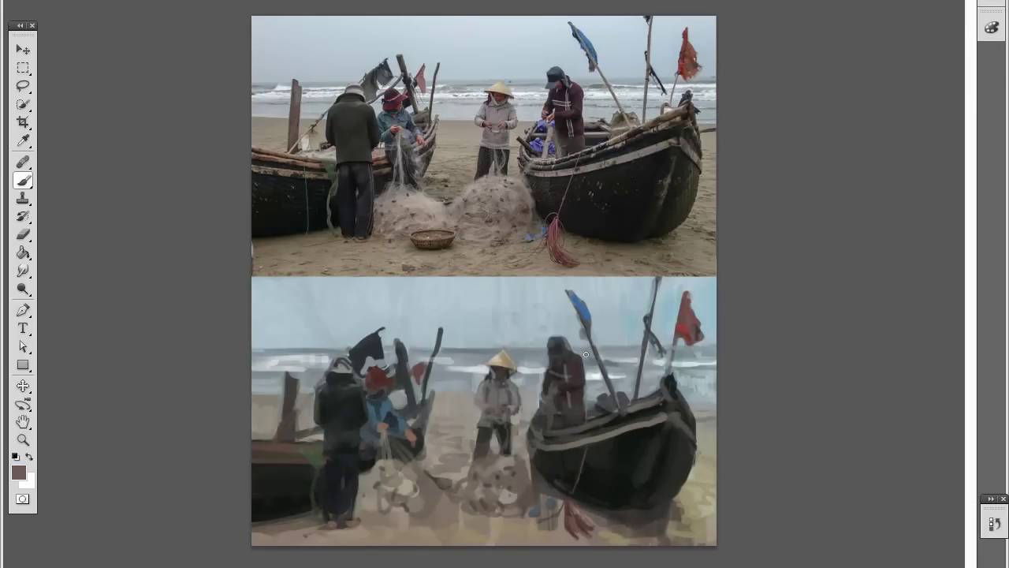
pyautogui.keyDown('alt'); pyautogui.click(554, 357); pyautogui.keyUp('alt')
pyautogui.hotkey('ctrl', '+')
pyautogui.moveTo(611, 518); pyautogui.dragTo(622, 502)
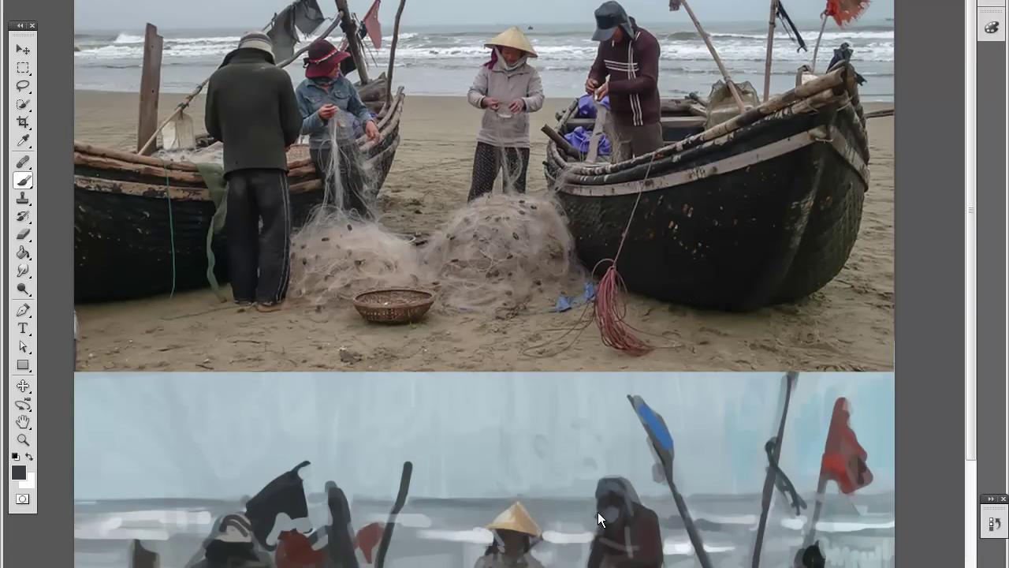
# - Sample greys and a dark blue-grey to rework the right fisherman's hood
pyautogui.scroll(-3, 619, 557)
pyautogui.keyDown('alt'); pyautogui.click(648, 498); pyautogui.keyUp('alt')
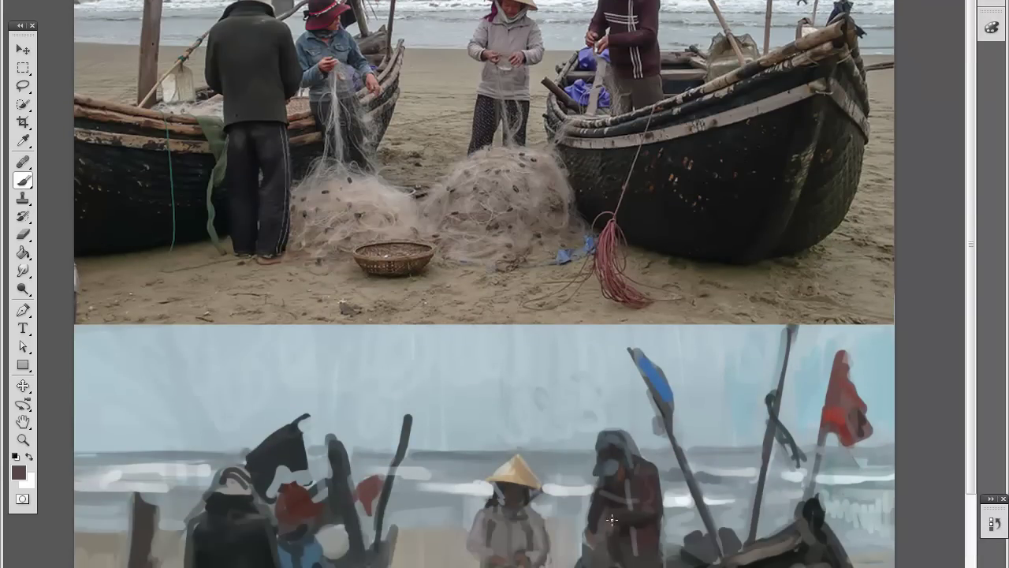
pyautogui.keyDown('alt'); pyautogui.keyDown('shift'); pyautogui.rightClick(698, 428); pyautogui.keyUp('shift'); pyautogui.keyUp('alt')
pyautogui.hotkey('ctrl', '-')
pyautogui.keyDown('alt'); pyautogui.click(619, 453); pyautogui.keyUp('alt')
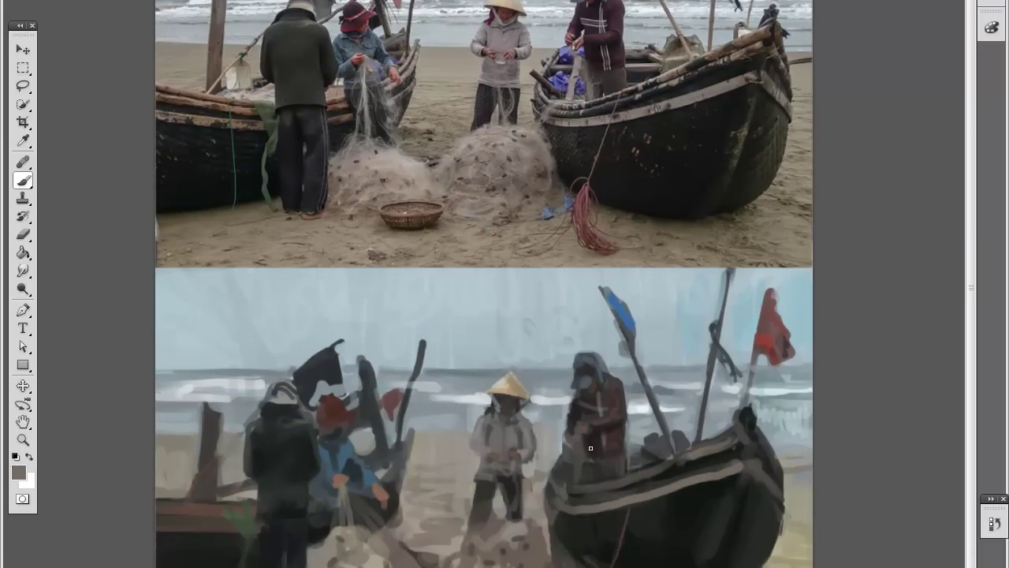
pyautogui.scroll(-1, 627, 479)
pyautogui.keyDown('alt'); pyautogui.keyDown('shift'); pyautogui.rightClick(619, 339); pyautogui.keyUp('shift'); pyautogui.keyUp('alt')
pyautogui.keyDown('alt'); pyautogui.keyDown('shift'); pyautogui.rightClick(561, 475); pyautogui.keyUp('shift'); pyautogui.keyUp('alt')
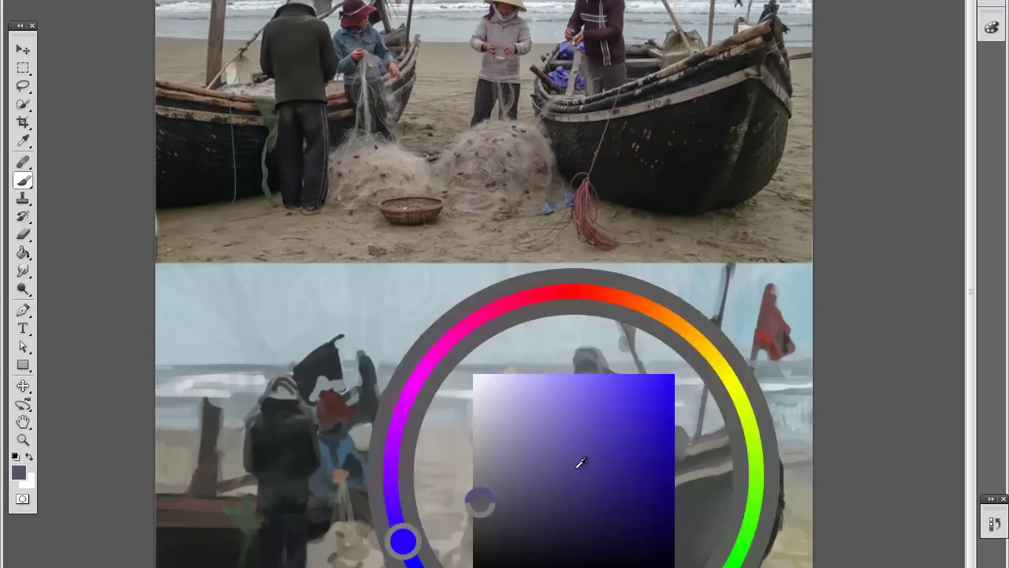
pyautogui.scroll(-1, 581, 463)
pyautogui.hotkey('ctrl', '-')
pyautogui.keyDown('alt'); pyautogui.click(586, 338); pyautogui.keyUp('alt')
pyautogui.hotkey('ctrl', '+')
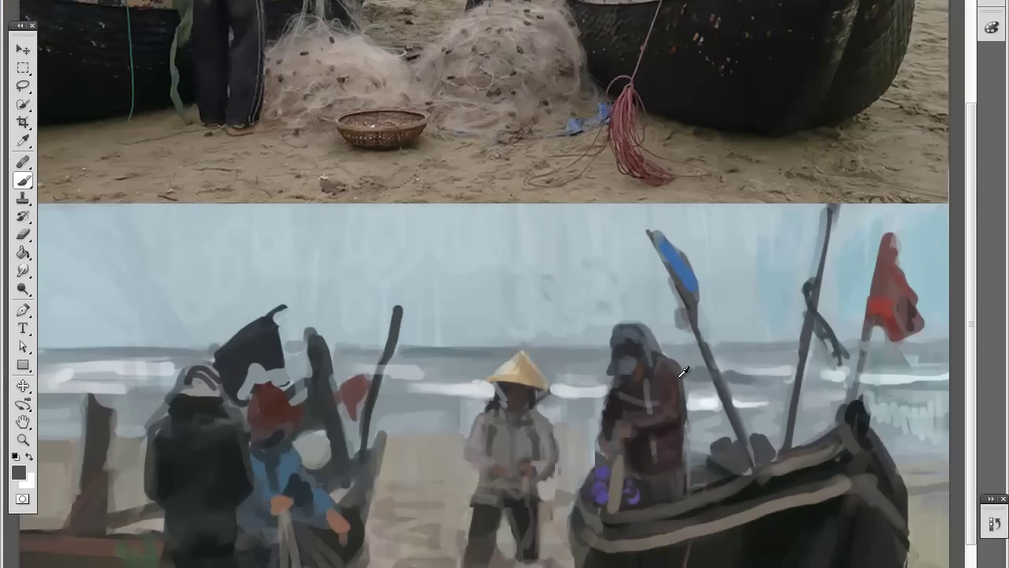
# - Choose reddish-brown tones for the right fisherman's jacket, checking against the reference photo
pyautogui.keyDown('alt'); pyautogui.keyDown('shift'); pyautogui.rightClick(684, 371); pyautogui.keyUp('shift'); pyautogui.keyUp('alt')
pyautogui.scroll(2, 678, 379)
pyautogui.hotkey('ctrl', '+')
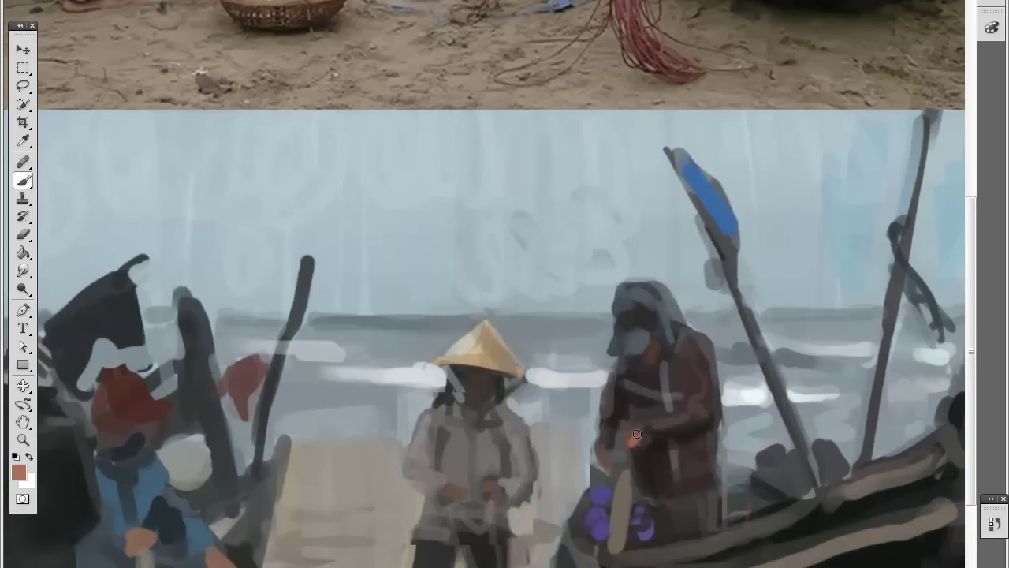
pyautogui.hotkey('ctrl', '-')
pyautogui.hotkey('ctrl', '+')
pyautogui.hotkey('ctrl', '-')
pyautogui.keyDown('alt'); pyautogui.keyDown('shift'); pyautogui.rightClick(583, 417); pyautogui.keyUp('shift'); pyautogui.keyUp('alt')
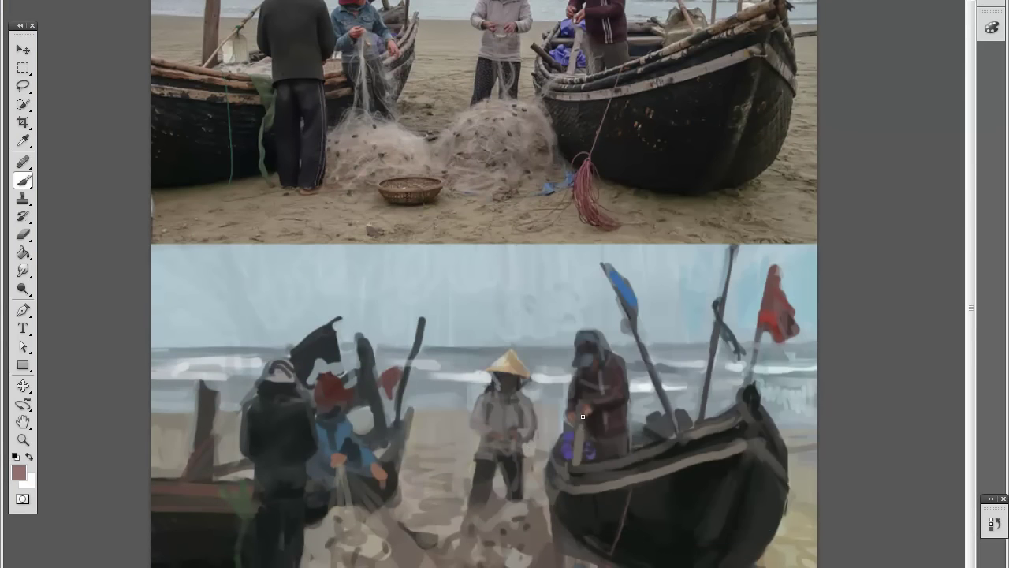
pyautogui.keyDown('alt'); pyautogui.keyDown('shift'); pyautogui.rightClick(587, 410); pyautogui.keyUp('shift'); pyautogui.keyUp('alt')
pyautogui.keyDown('alt'); pyautogui.scroll(-1, 484, 422); pyautogui.keyUp('alt')
pyautogui.keyDown('alt'); pyautogui.click(484, 423); pyautogui.keyUp('alt')
# - Switch brush preset and paint light grey strokes over the nets
pyautogui.keyDown('alt'); pyautogui.click(506, 396); pyautogui.keyUp('alt')
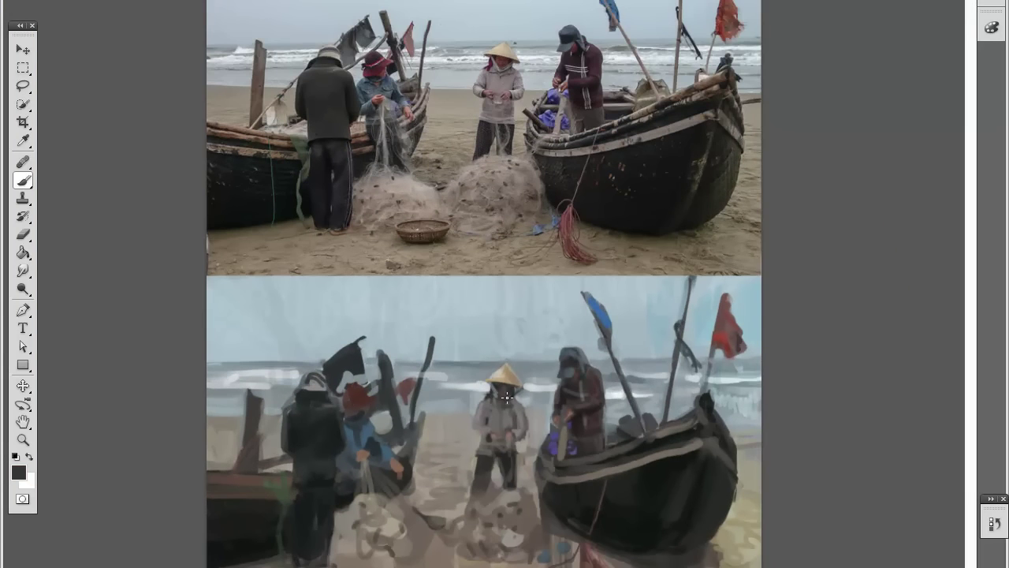
pyautogui.rightClick(502, 509)
pyautogui.press('Escape')
pyautogui.keyDown('alt'); pyautogui.click(502, 513); pyautogui.keyUp('alt')
pyautogui.moveTo(505, 521)
pyautogui.mouseDown()
pyautogui.moveTo(405, 522)
pyautogui.moveTo(471, 566)
pyautogui.mouseUp()
pyautogui.scroll(-1, 446, 419)
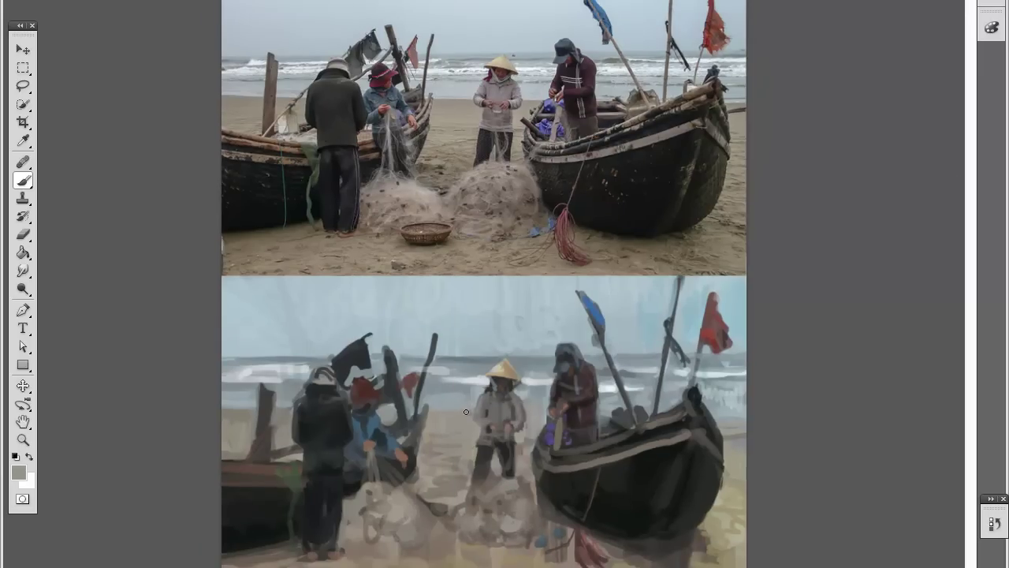
# - Pick a dark colour and paint a dark basket on the sand below the nets
pyautogui.keyDown('alt'); pyautogui.click(474, 409); pyautogui.keyUp('alt')
pyautogui.keyDown('alt'); pyautogui.click(288, 414); pyautogui.keyUp('alt')
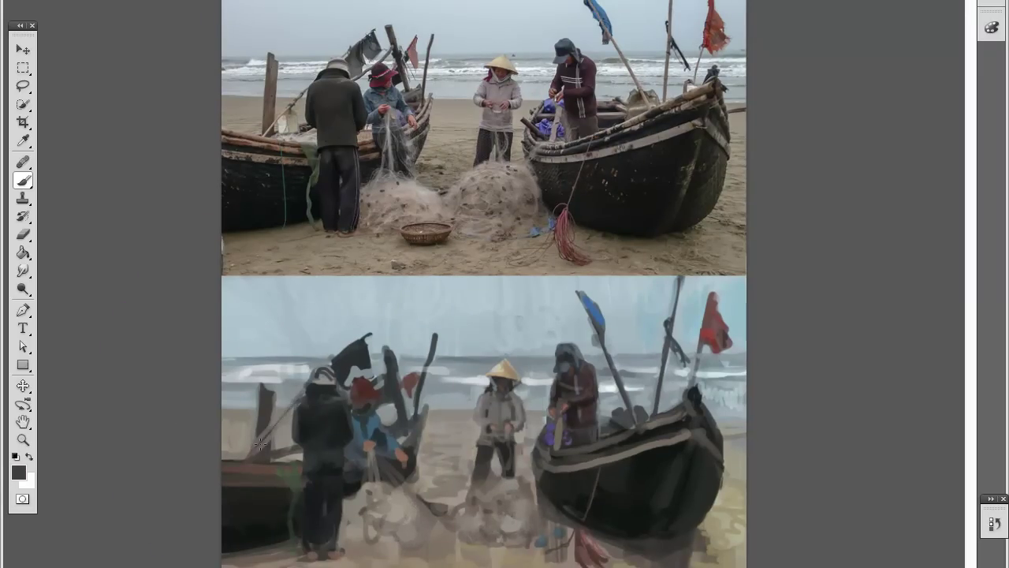
pyautogui.scroll(-1, 505, 390)
pyautogui.keyDown('alt'); pyautogui.keyDown('shift'); pyautogui.rightClick(510, 390); pyautogui.keyUp('shift'); pyautogui.keyUp('alt')
pyautogui.scroll(-1, 610, 560)
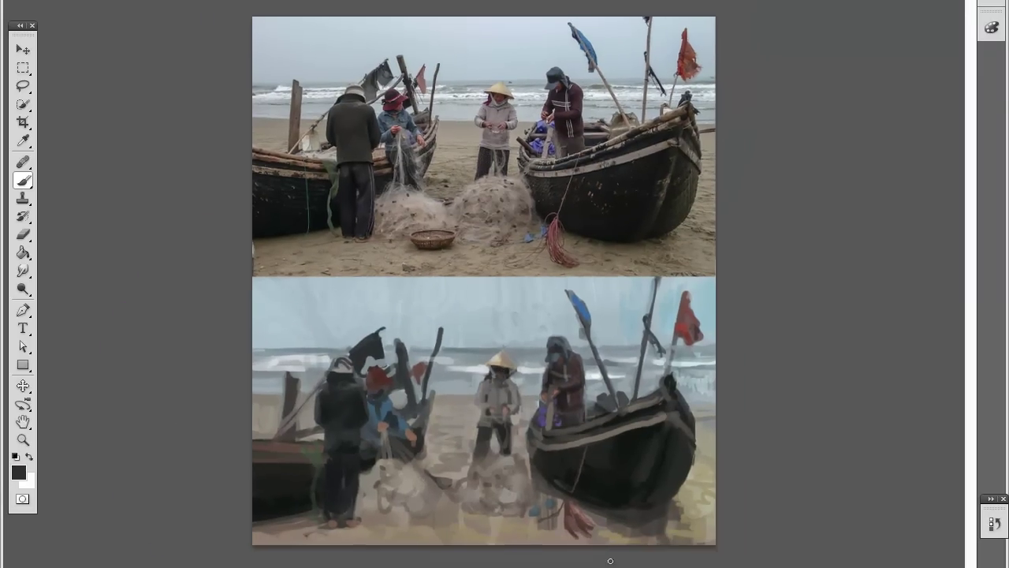
pyautogui.keyDown('alt'); pyautogui.click(361, 441); pyautogui.keyUp('alt')
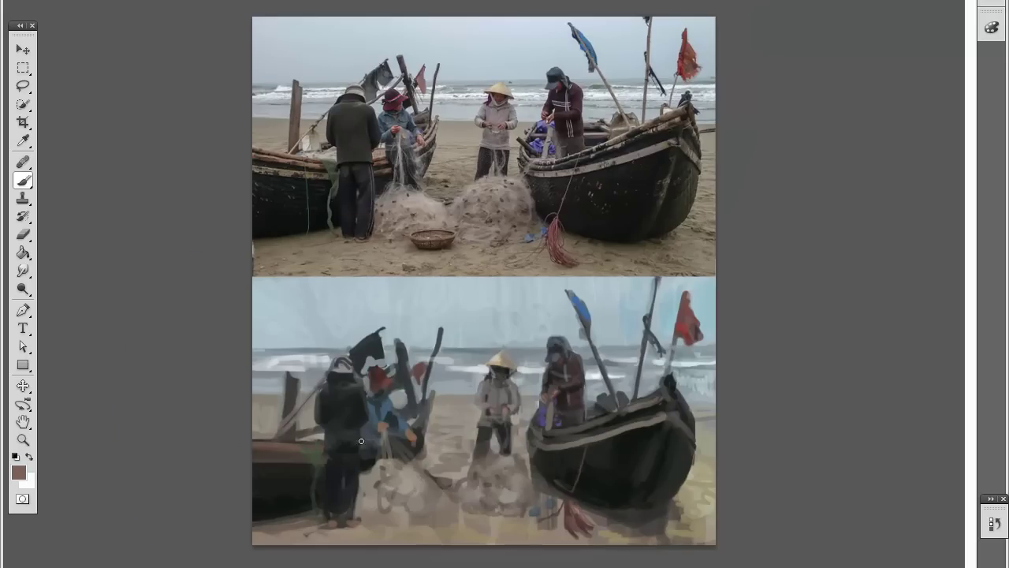
pyautogui.keyDown('alt'); pyautogui.keyDown('shift'); pyautogui.rightClick(508, 417); pyautogui.keyUp('shift'); pyautogui.keyUp('alt')
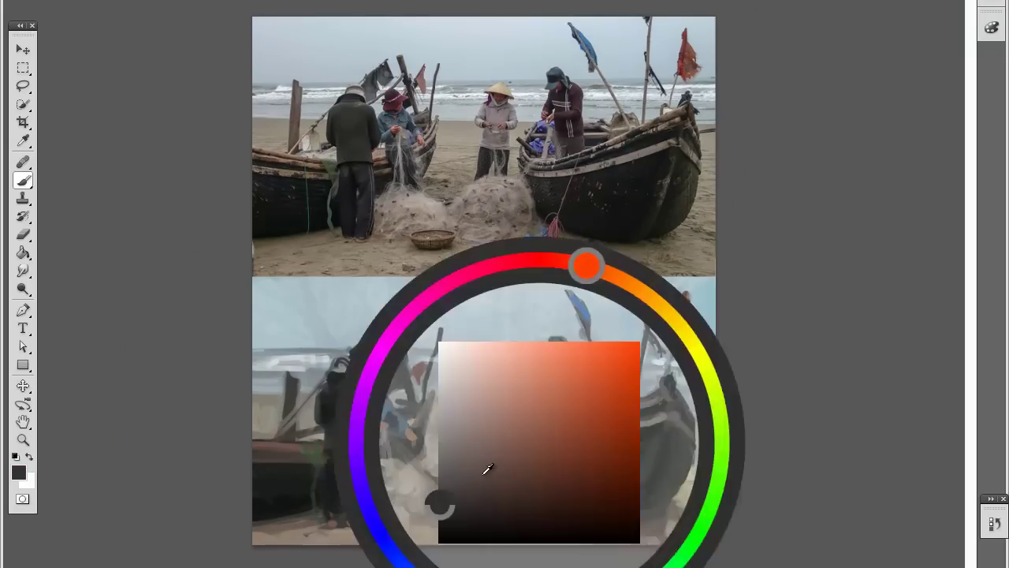
pyautogui.moveTo(394, 510)
pyautogui.mouseDown()
pyautogui.moveTo(419, 528)
pyautogui.moveTo(429, 522)
pyautogui.mouseUp()
# - Mix a grey-brown paint from the sand and net shades using the colour wheel
pyautogui.keyDown('alt'); pyautogui.click(441, 527); pyautogui.keyUp('alt')
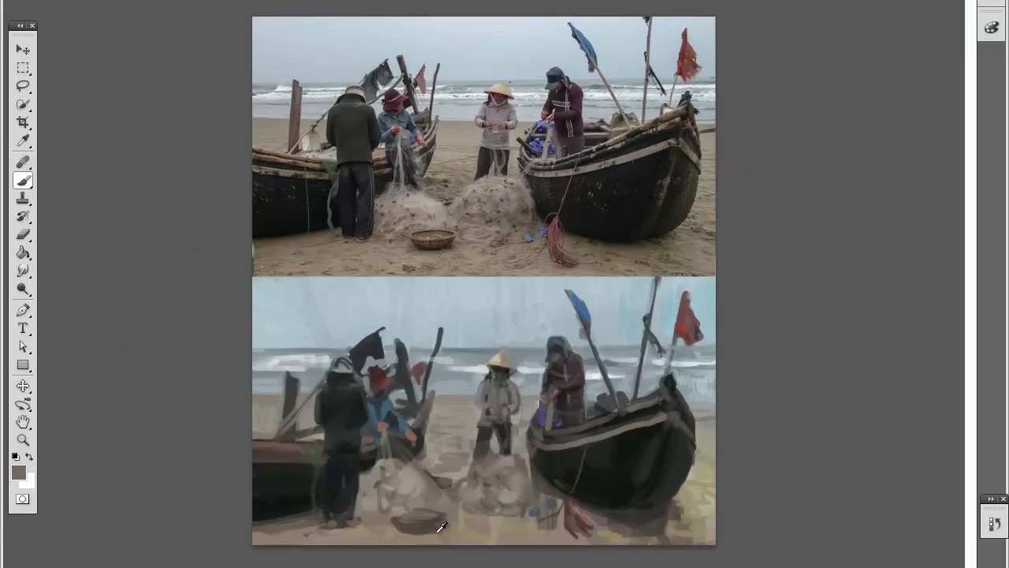
pyautogui.scroll(3, 409, 508)
pyautogui.scroll(-2, 414, 521)
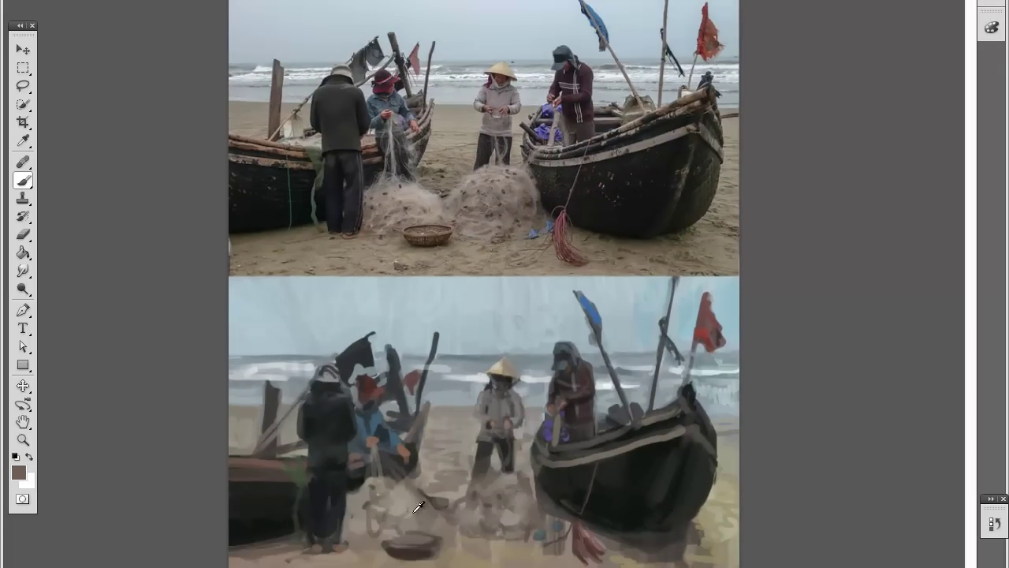
pyautogui.keyDown('alt'); pyautogui.click(419, 546); pyautogui.keyUp('alt')
pyautogui.keyDown('alt'); pyautogui.click(399, 547); pyautogui.keyUp('alt')
pyautogui.keyDown('alt'); pyautogui.keyDown('shift'); pyautogui.rightClick(431, 558); pyautogui.keyUp('shift'); pyautogui.keyUp('alt')
pyautogui.scroll(1, 402, 552)
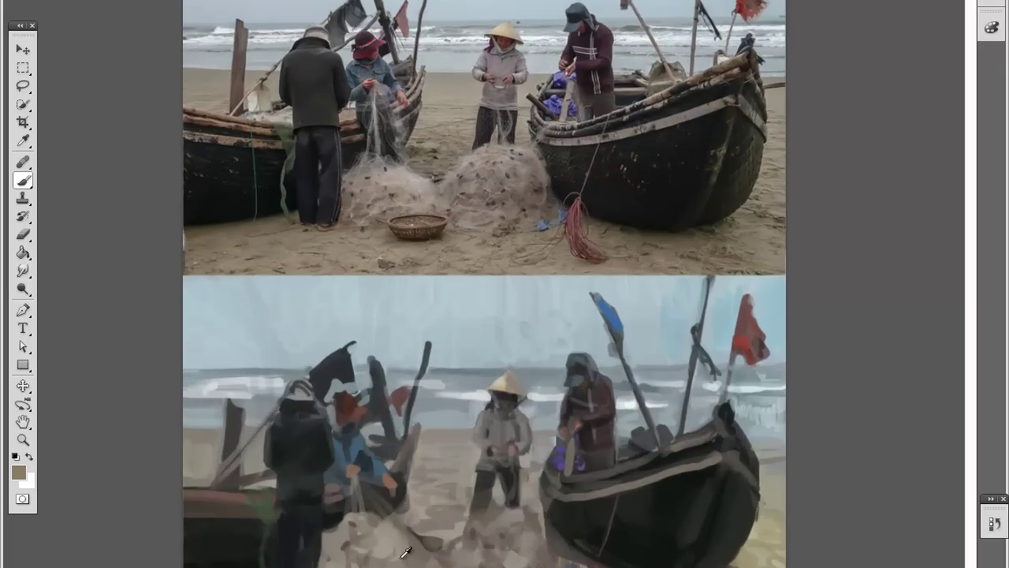
pyautogui.keyDown('alt'); pyautogui.keyDown('shift'); pyautogui.rightClick(391, 557); pyautogui.keyUp('shift'); pyautogui.keyUp('alt')
pyautogui.scroll(-2, 391, 557)
pyautogui.keyDown('alt'); pyautogui.click(429, 513); pyautogui.keyUp('alt')
pyautogui.keyDown('alt'); pyautogui.click(387, 489); pyautogui.keyUp('alt')
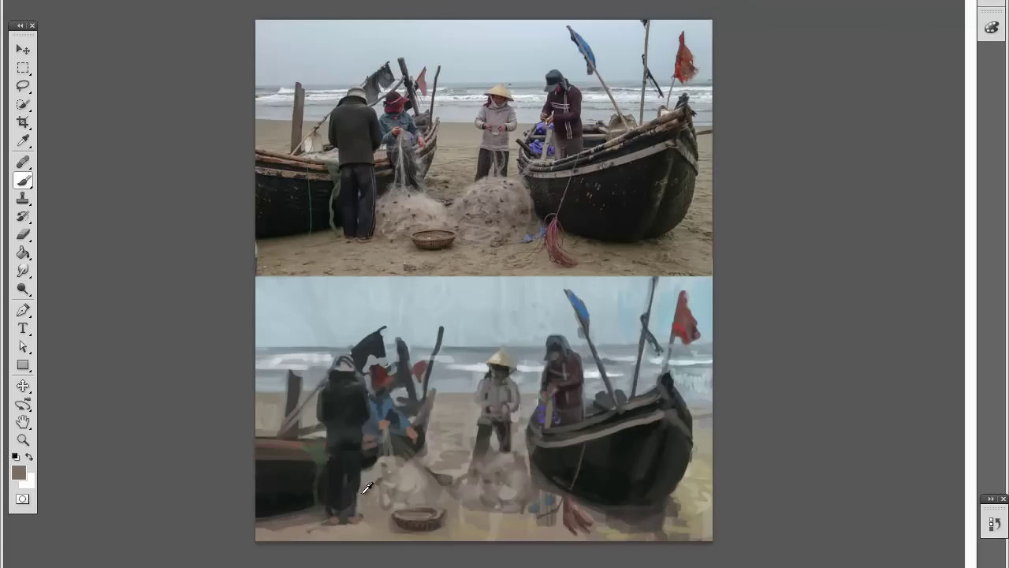
pyautogui.keyDown('alt'); pyautogui.click(444, 477); pyautogui.keyUp('alt')
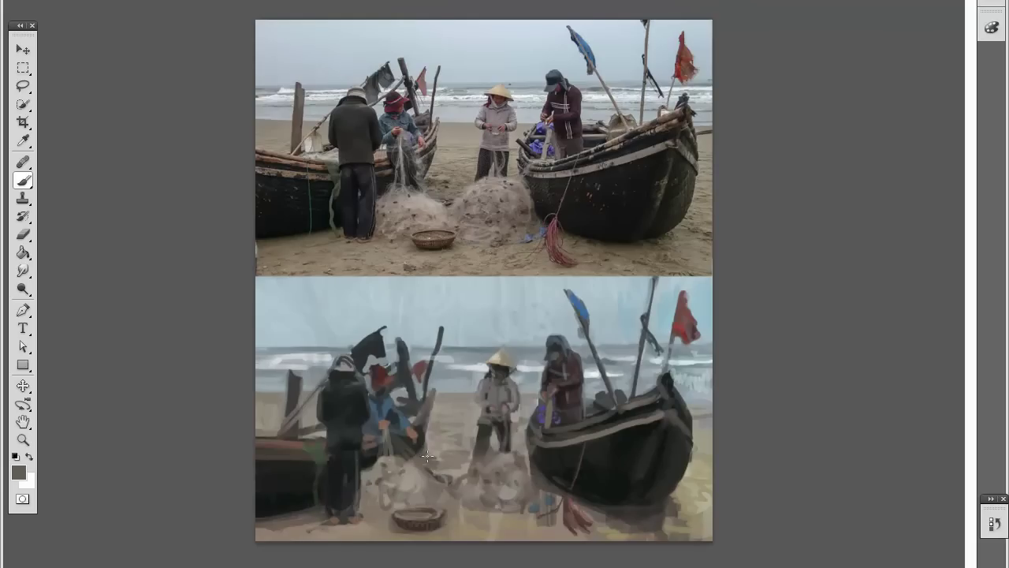
# - Soften the black flag to grey with brush strokes, then sample darker tones
pyautogui.keyDown('alt'); pyautogui.click(536, 509); pyautogui.keyUp('alt')
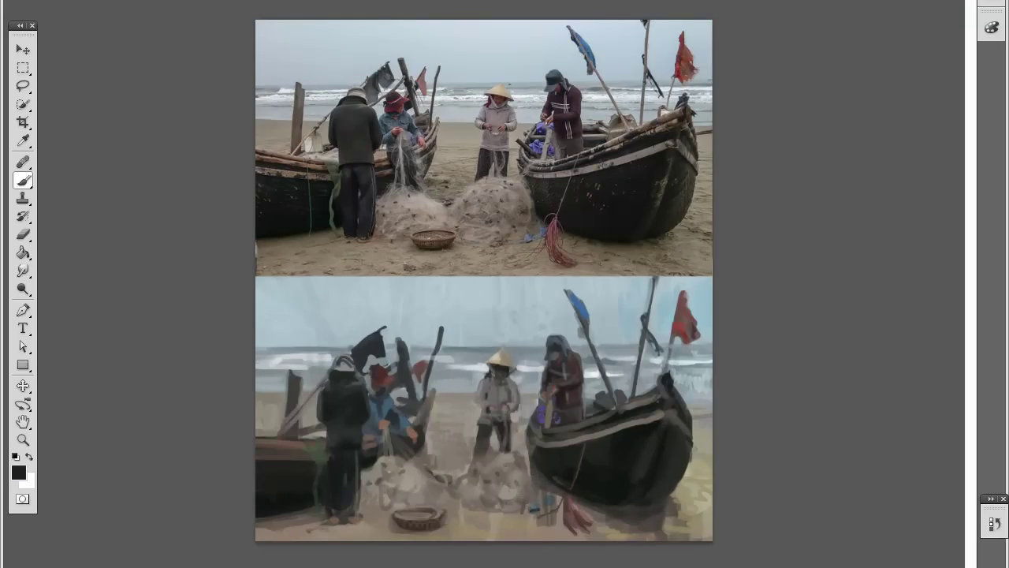
pyautogui.moveTo(361, 360); pyautogui.dragTo(376, 337)
pyautogui.keyDown('alt'); pyautogui.click(348, 380); pyautogui.keyUp('alt')
pyautogui.keyDown('alt'); pyautogui.click(362, 417); pyautogui.keyUp('alt')
pyautogui.keyDown('alt'); pyautogui.keyDown('shift'); pyautogui.rightClick(341, 514); pyautogui.keyUp('shift'); pyautogui.keyUp('alt')
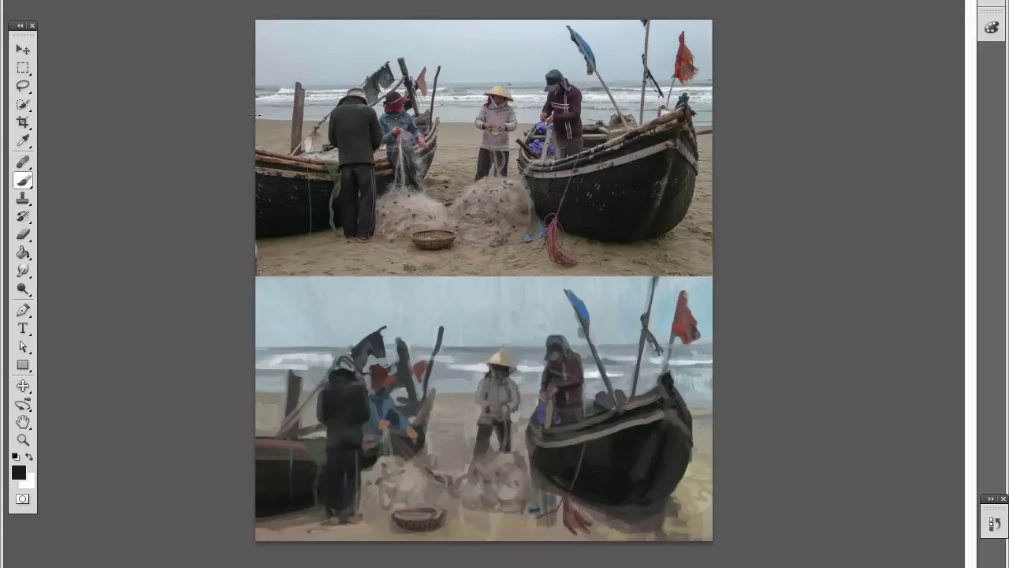